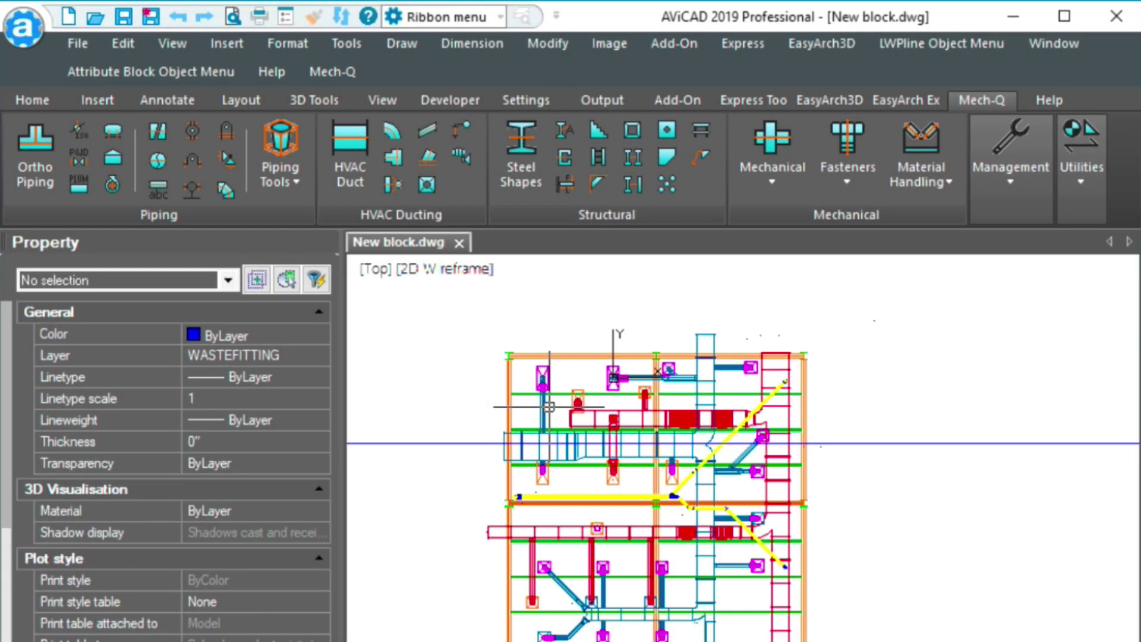
Show the Piping Tools dropdown on the Mech-Q ribbon, which lists the Section View Tool
left_click(295, 182)
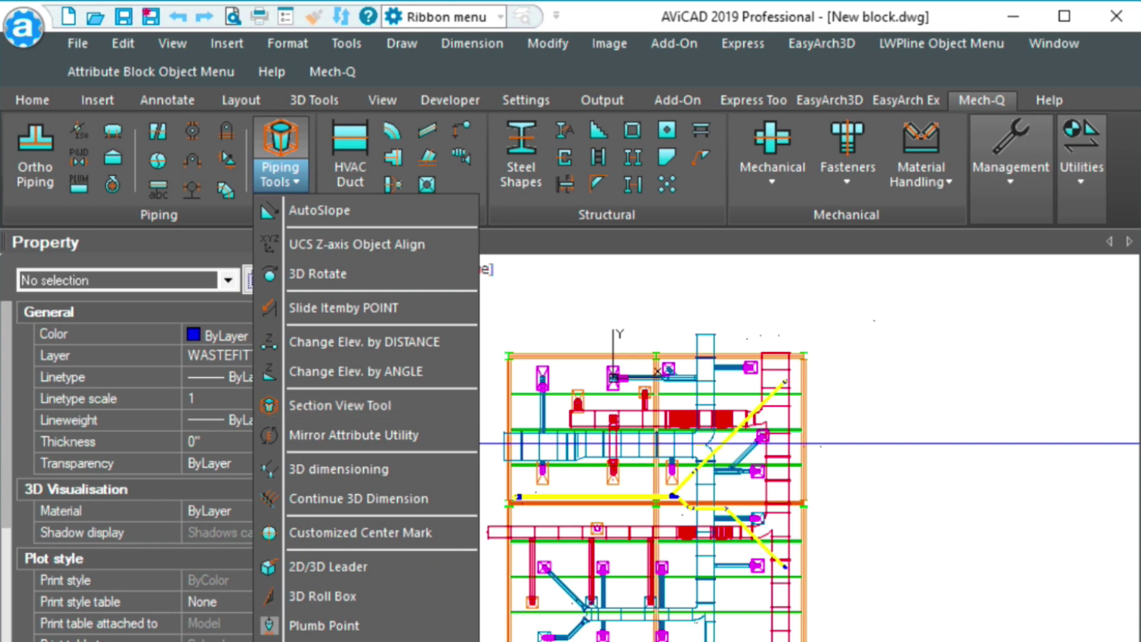
Switch to the browser showing the viewing-frustum diagram with front and back clipping planes
key("alt+Tab")
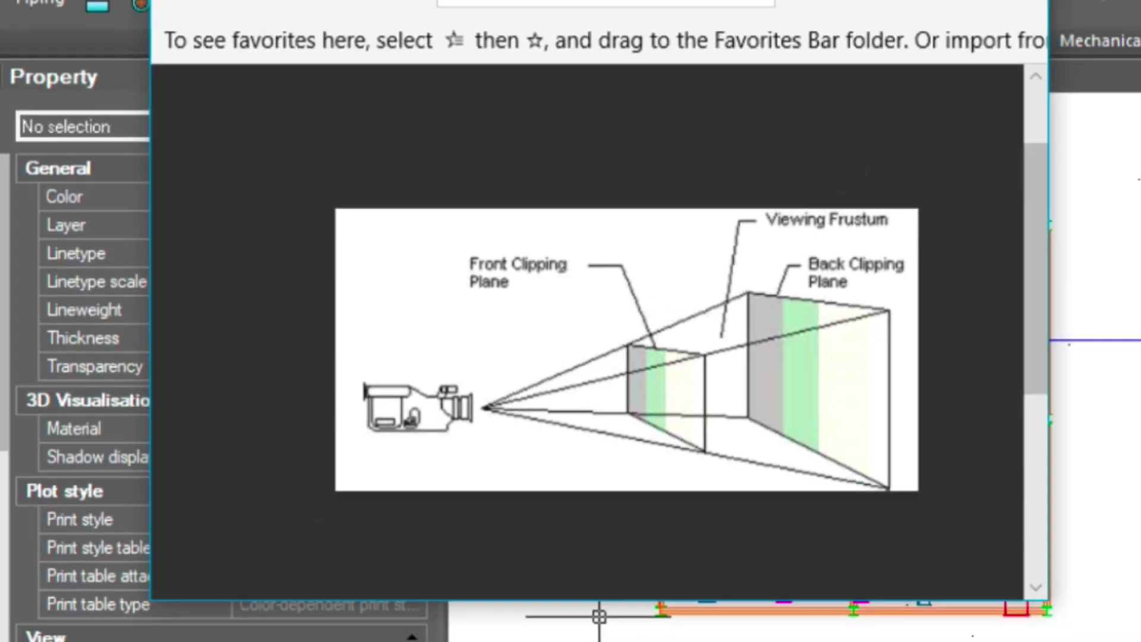
Back in New block.dwg, erase the old construction line
key("alt+Tab")
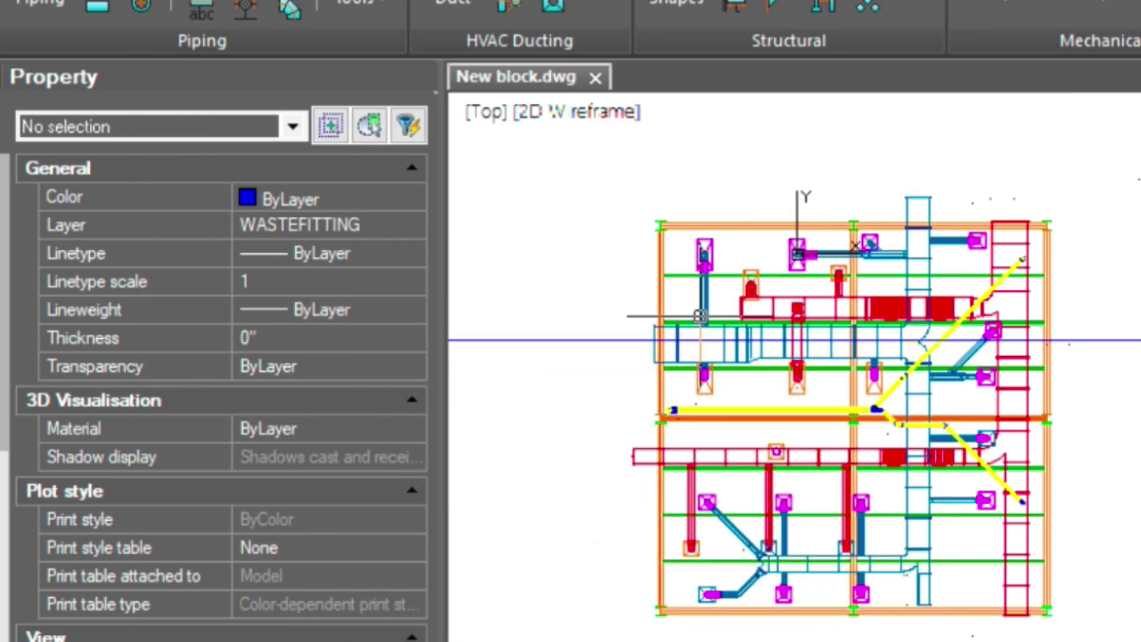
left_click(628, 344)
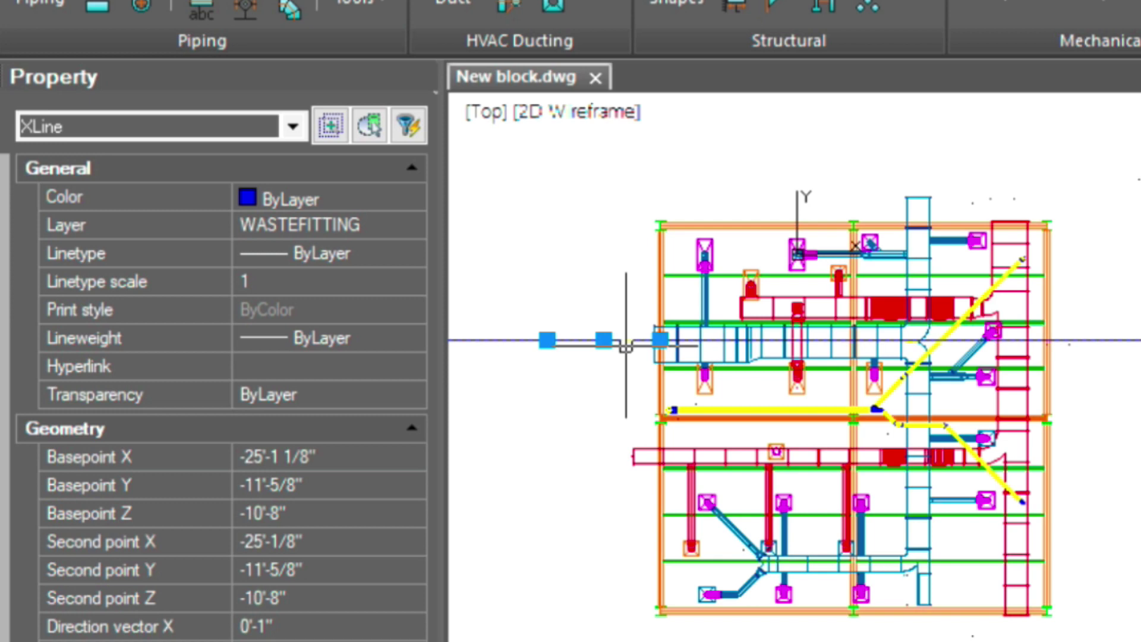
type("e")
key("Return")
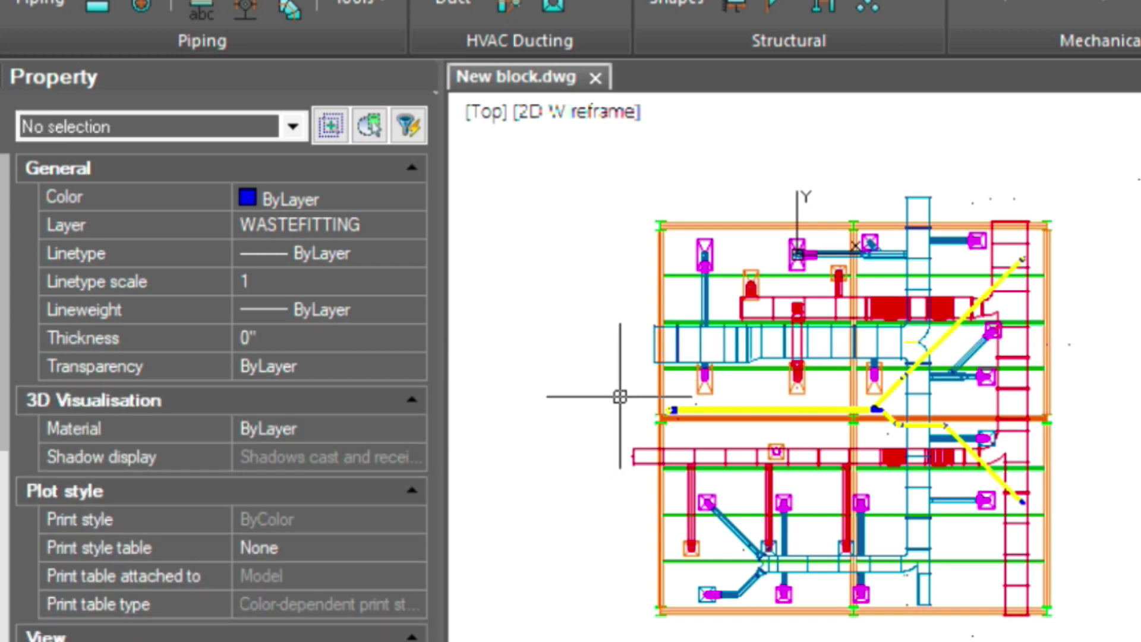
Draw a horizontal XLINE construction line across the duct layout
type("x")
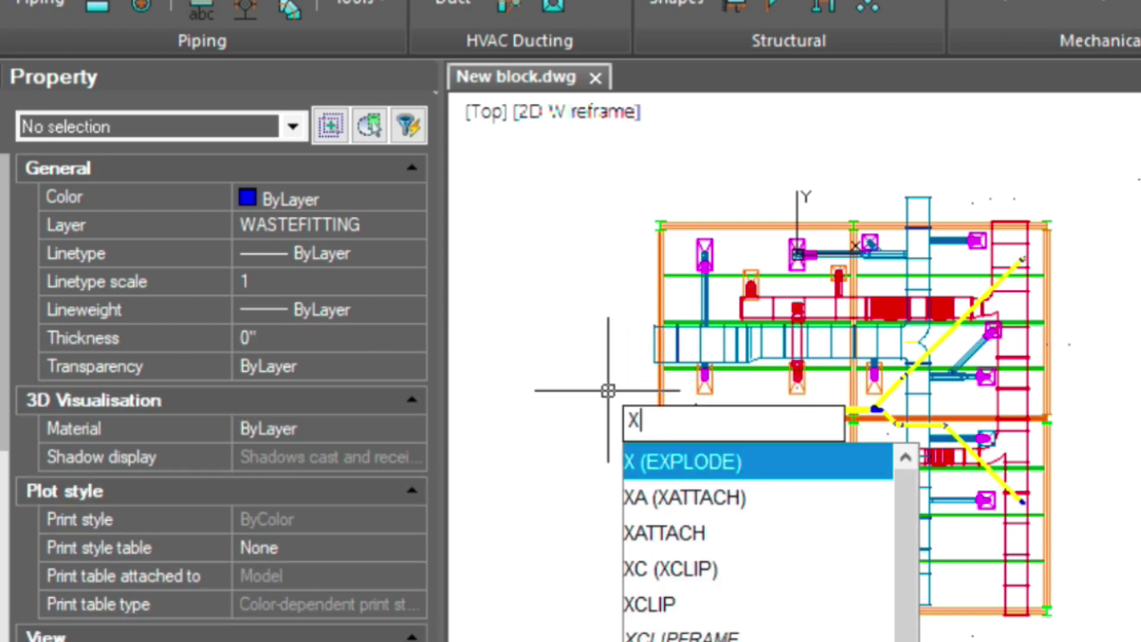
type("l")
key("Return")
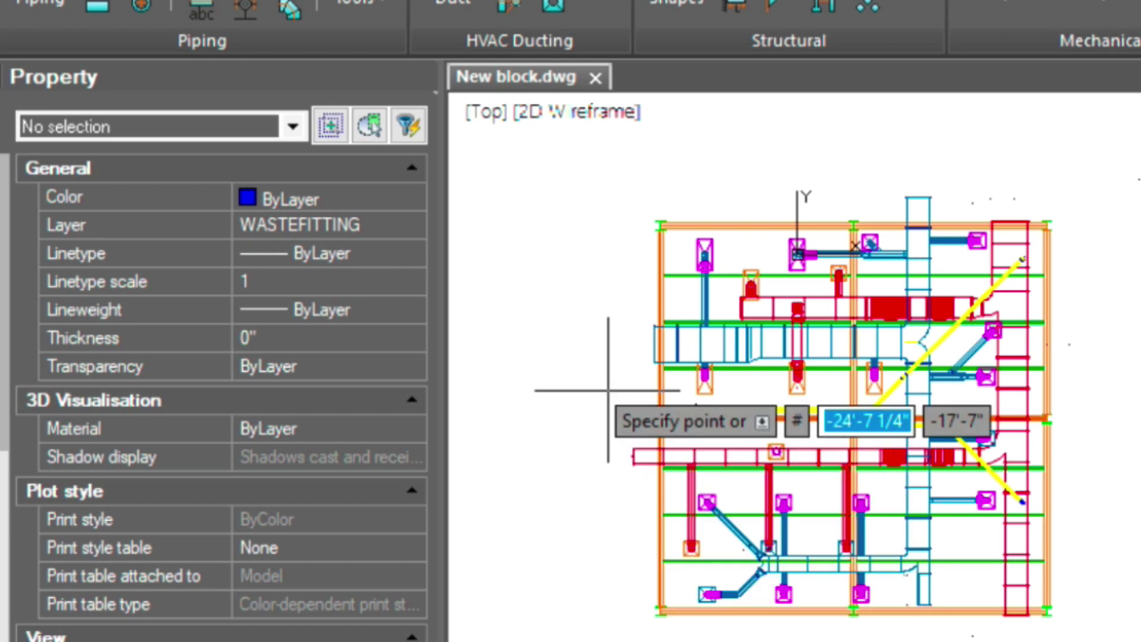
left_click(595, 433)
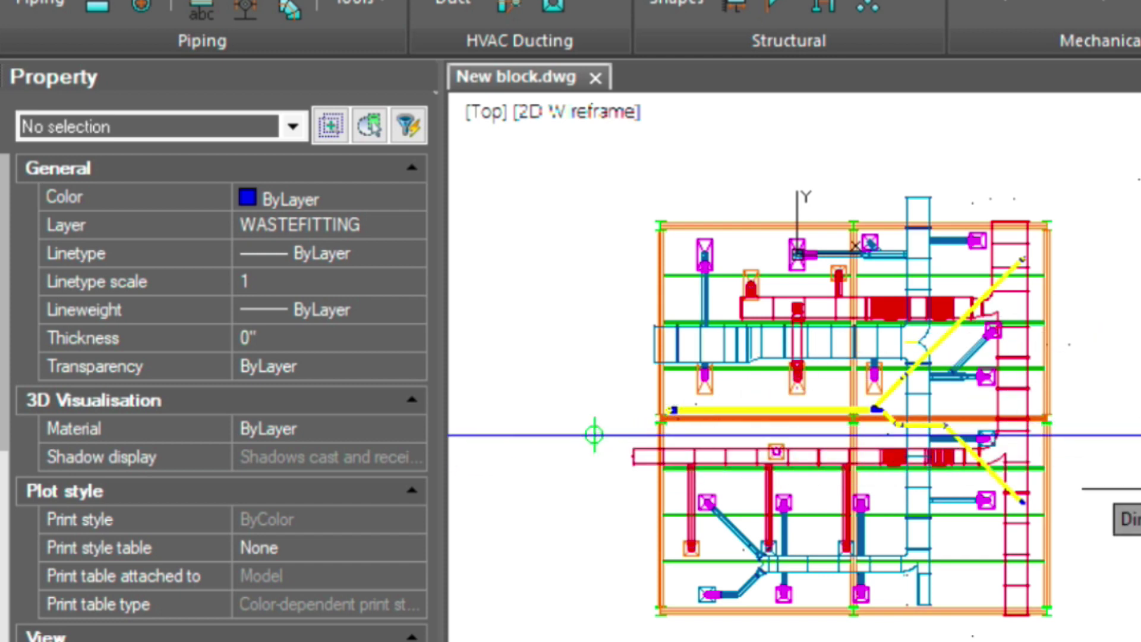
left_click(1137, 451)
Copy the horizontal construction line to a lower position across the layout
left_click(505, 436)
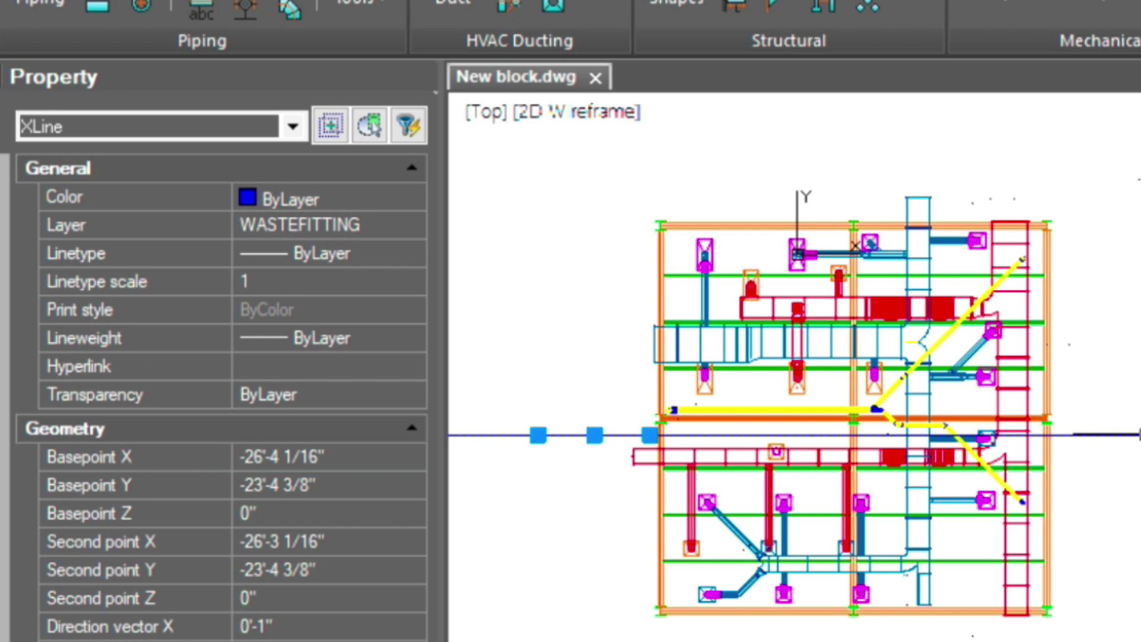
type("co")
key("Return")
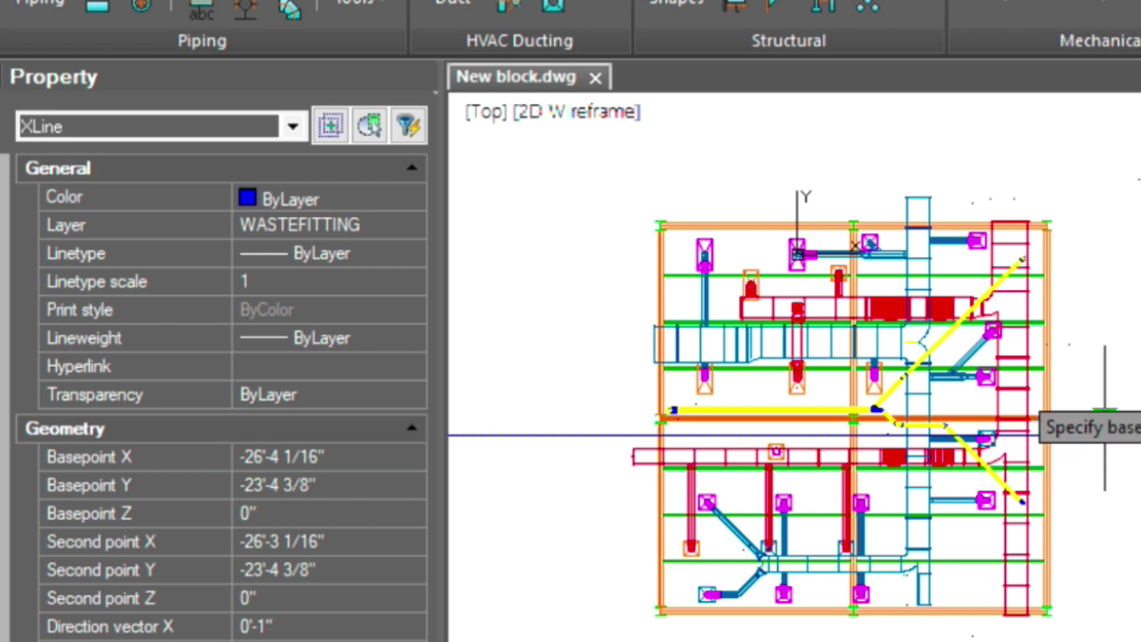
left_click(1100, 300)
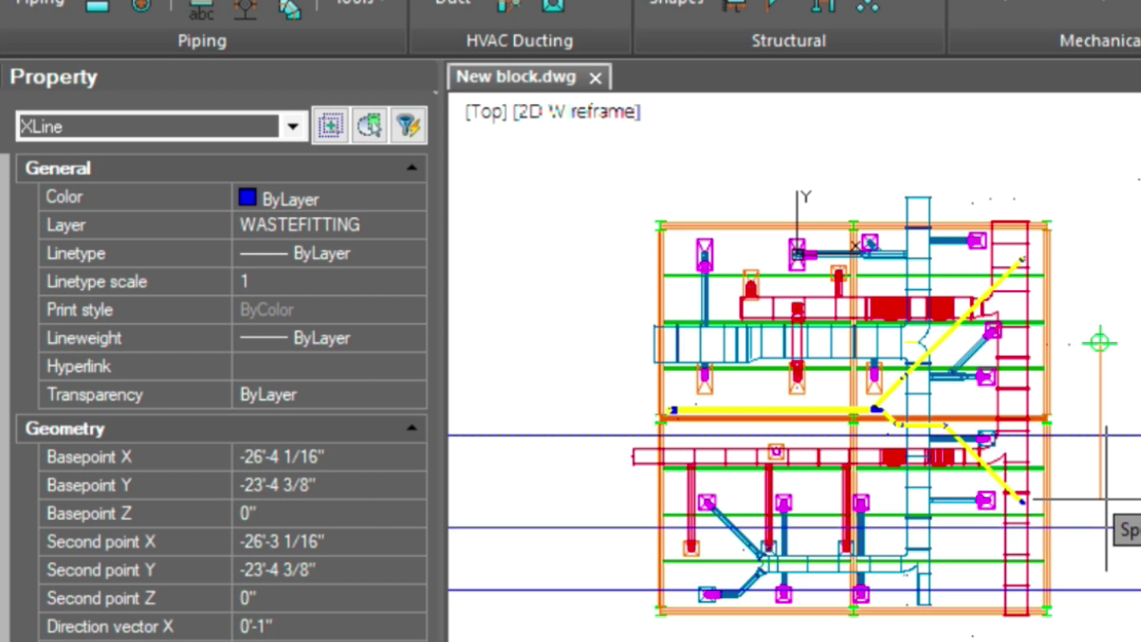
left_click(1005, 540)
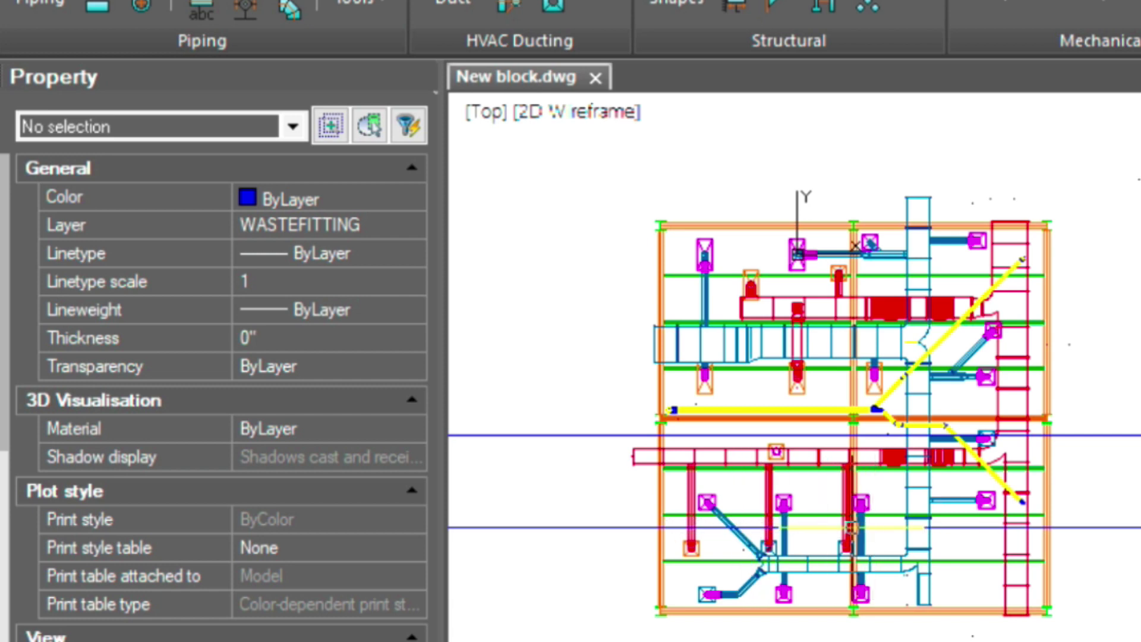
scroll(724, 538, "up", 2)
scroll(724, 537, "up", 2)
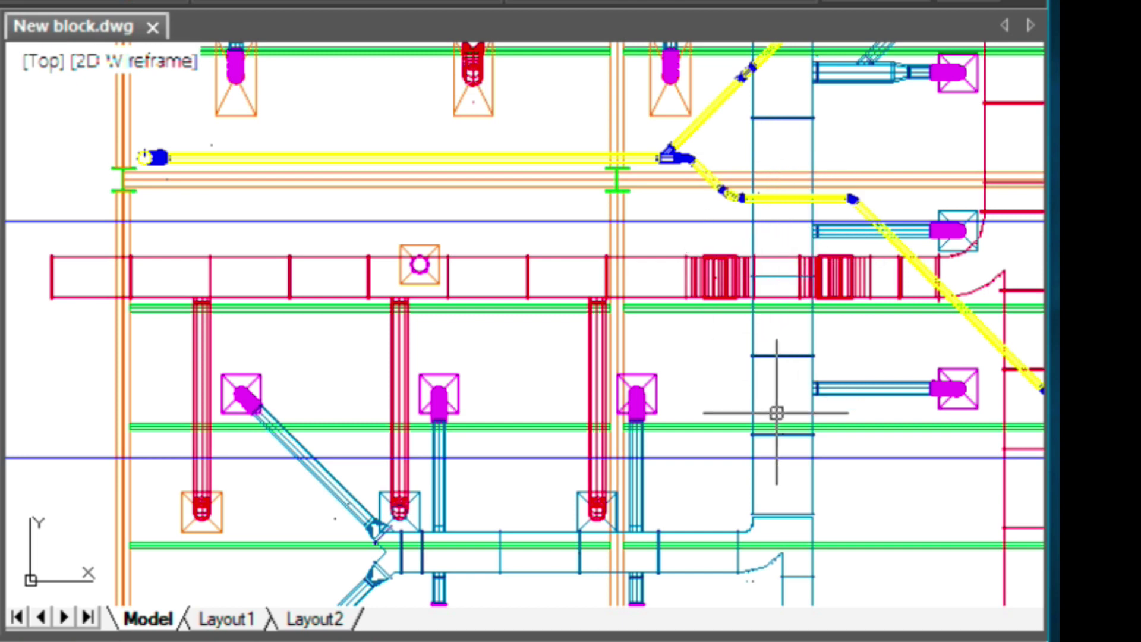
scroll(428, 178, "down", 2)
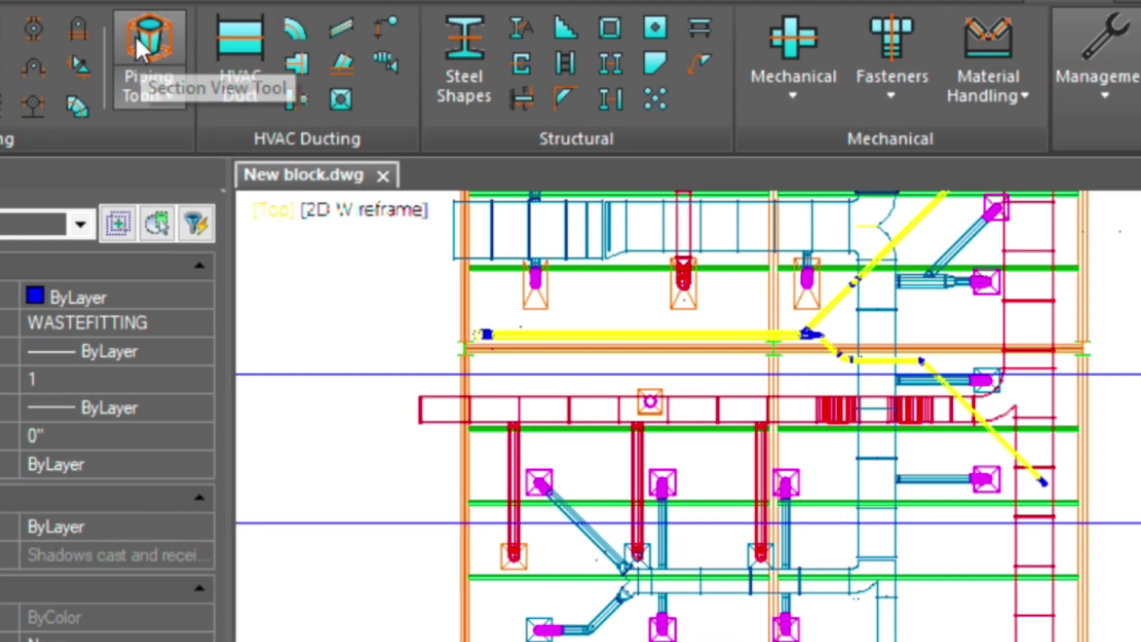
Start the Section View Tool with all 1681 entities and the section line starting on the upper construction line
left_click(138, 34)
key("Escape")
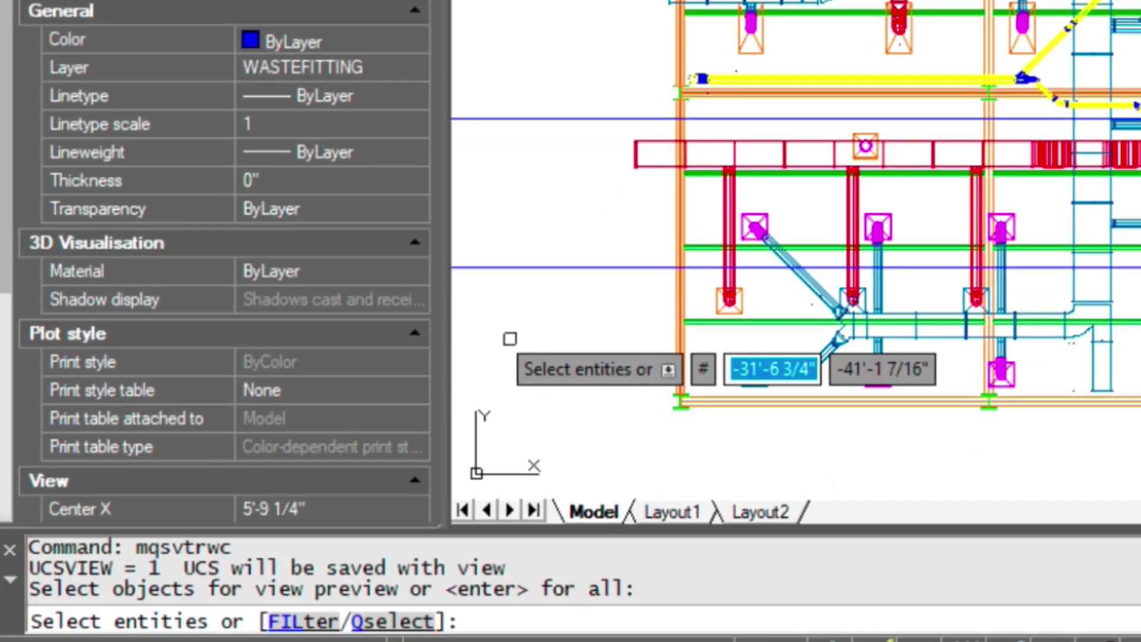
type("all")
key("Return")
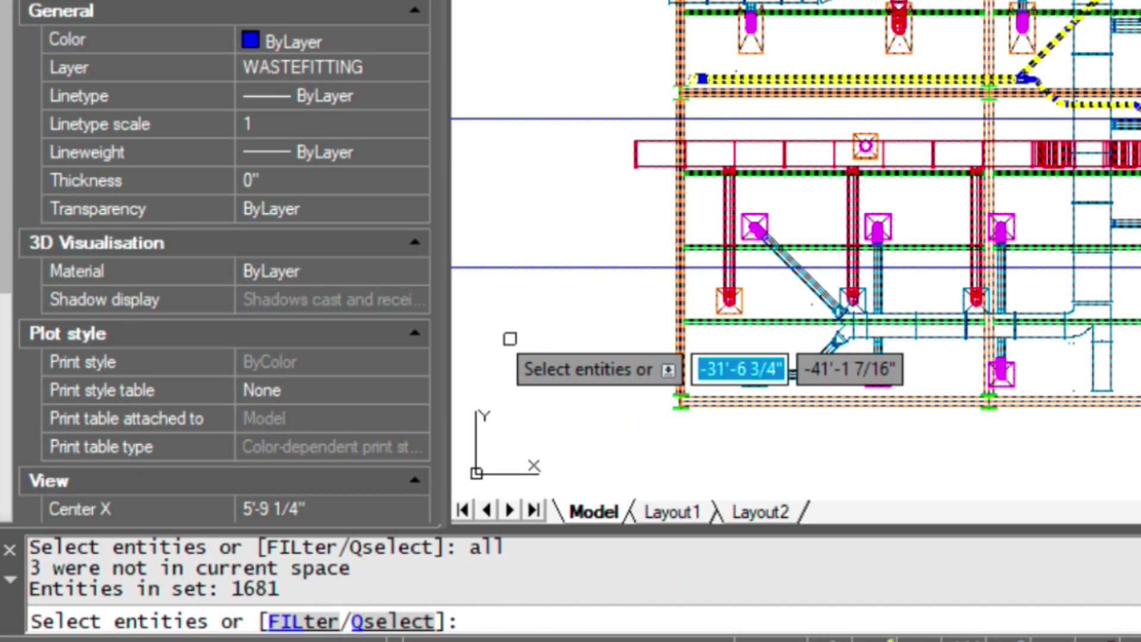
key("Return")
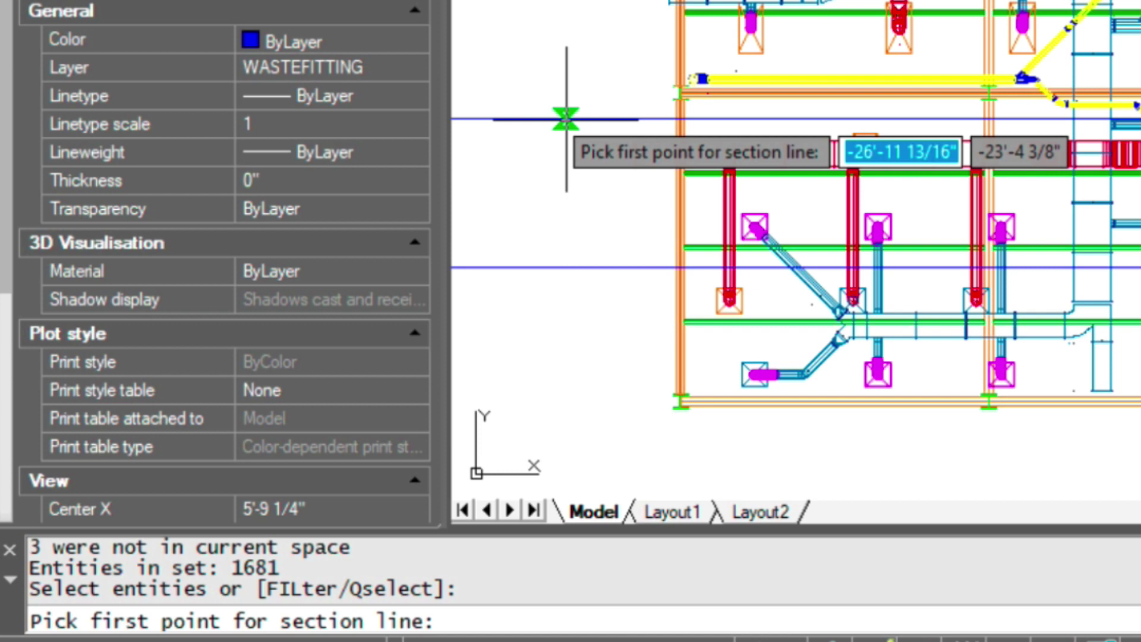
left_click(566, 119)
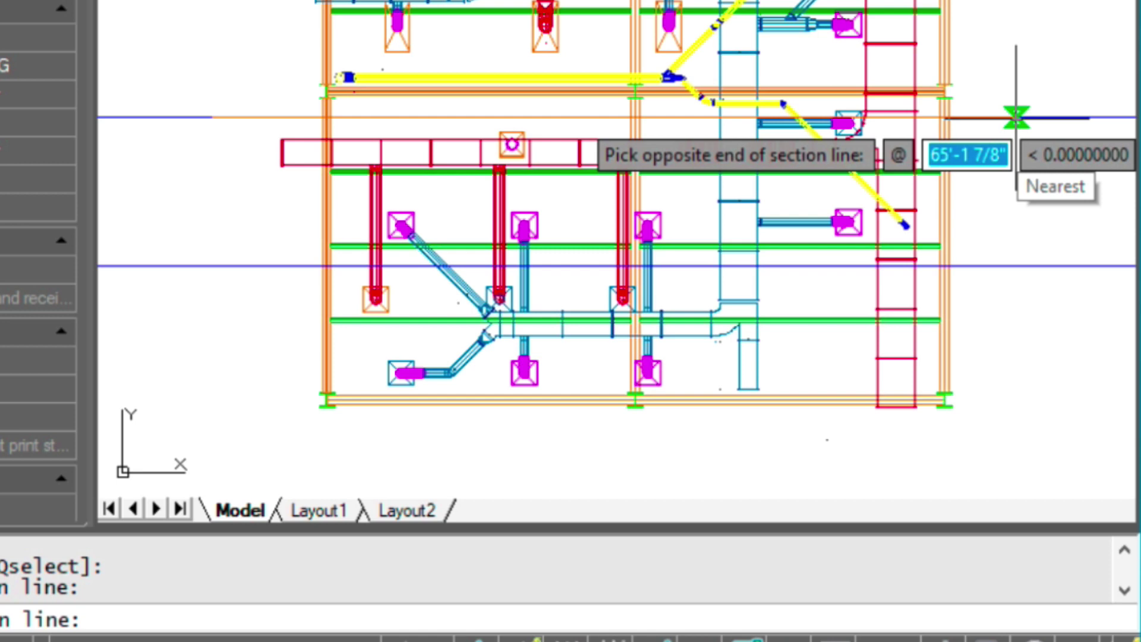
Set the section line's opposite end and the back clipping target point, and keep the default camera elevation
left_click(1016, 117)
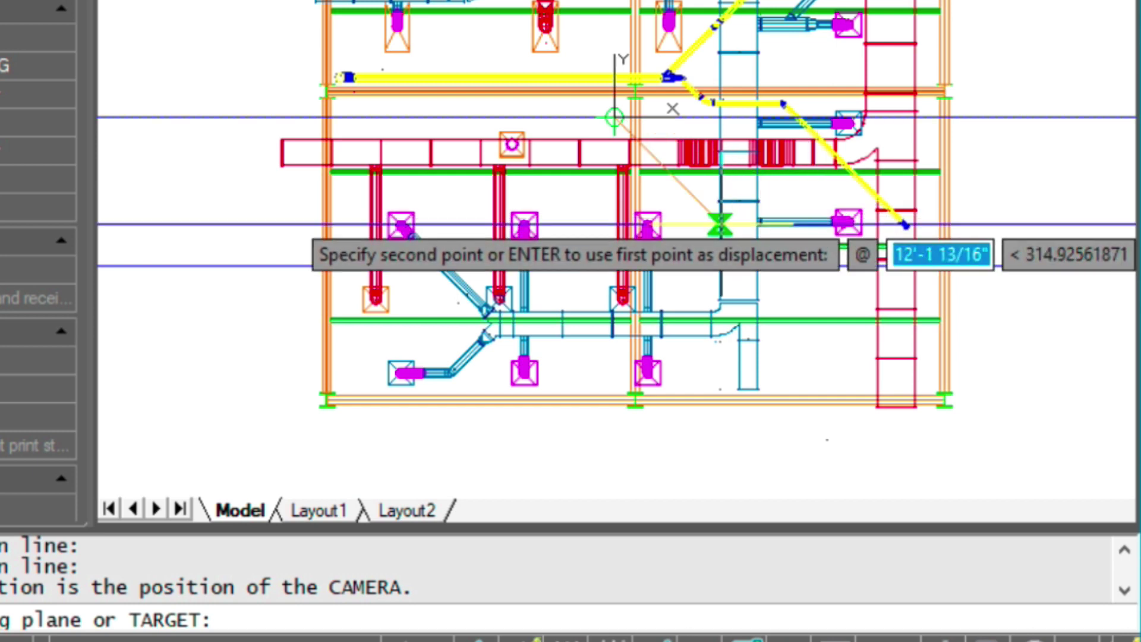
middle_click_drag(664, 68, 635, 176)
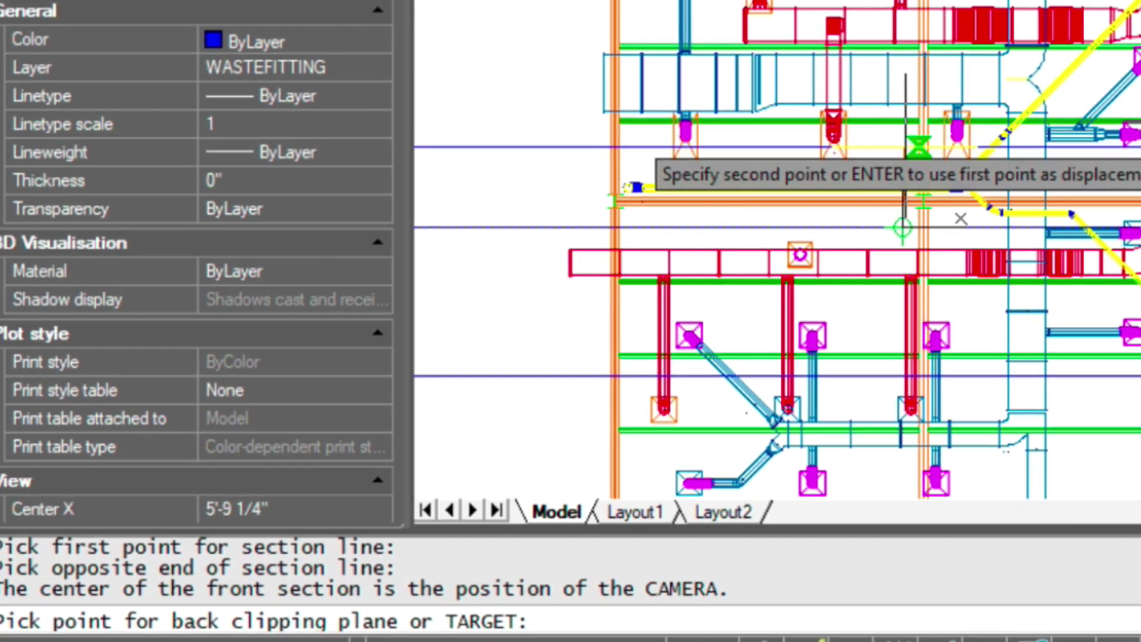
left_click(902, 227)
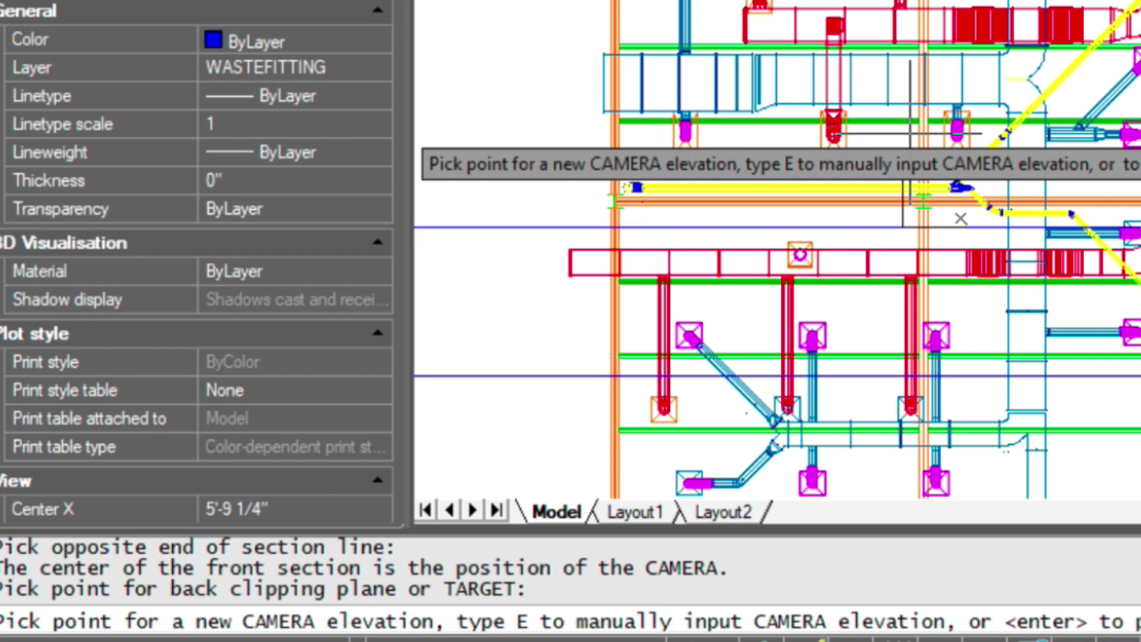
key("Return")
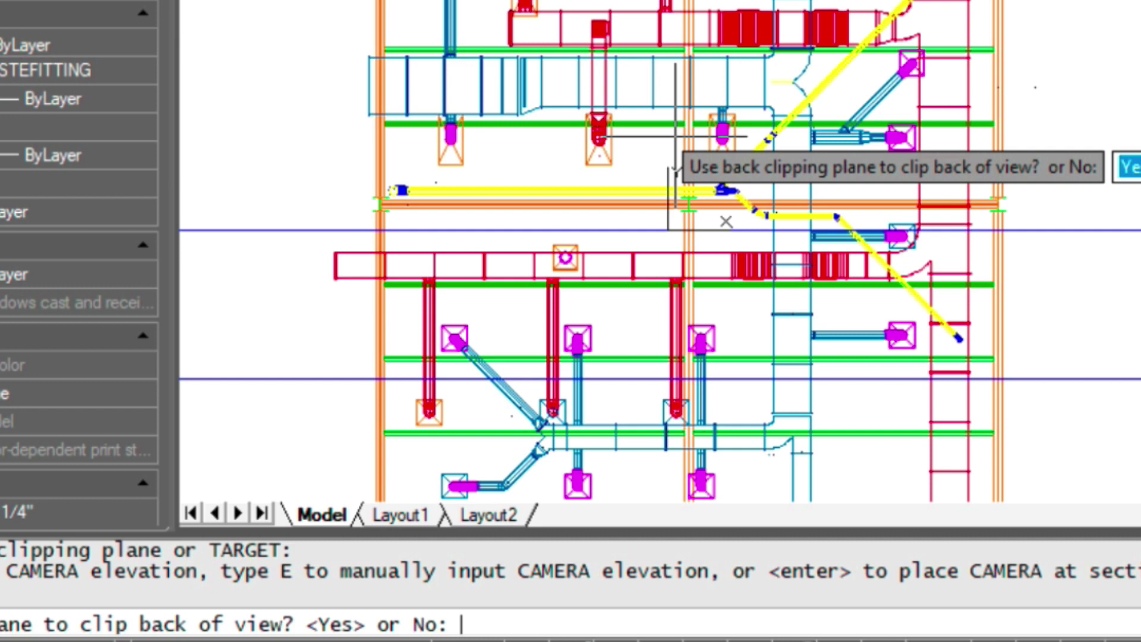
Skip back clipping and move the front clipping plane 12' forward to produce the elevation section
type("n")
key("Return")
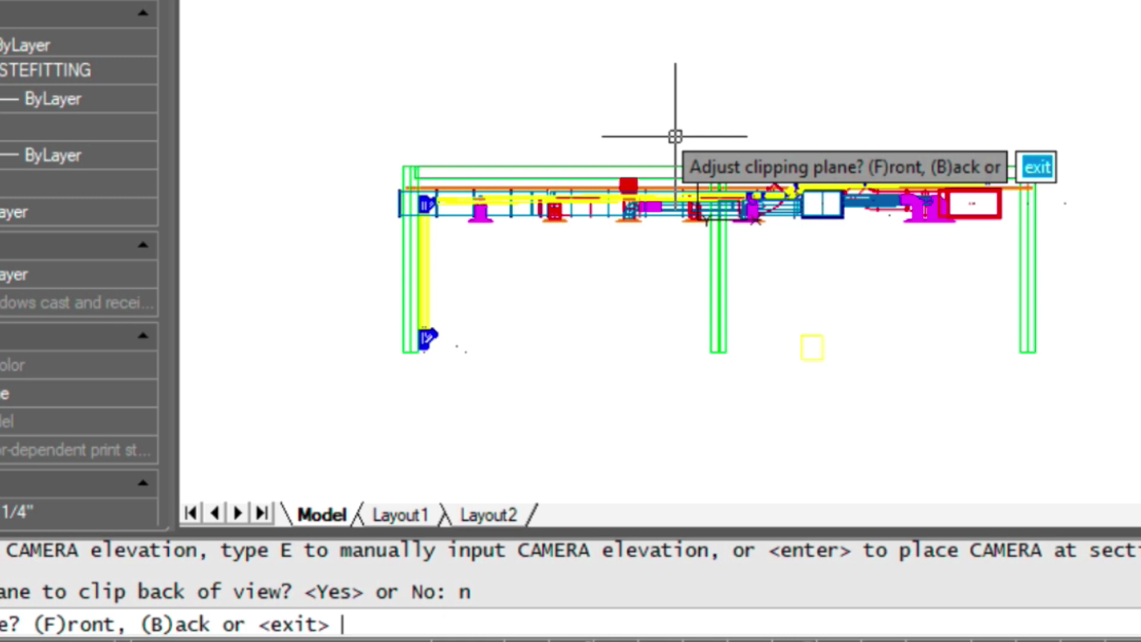
type("f")
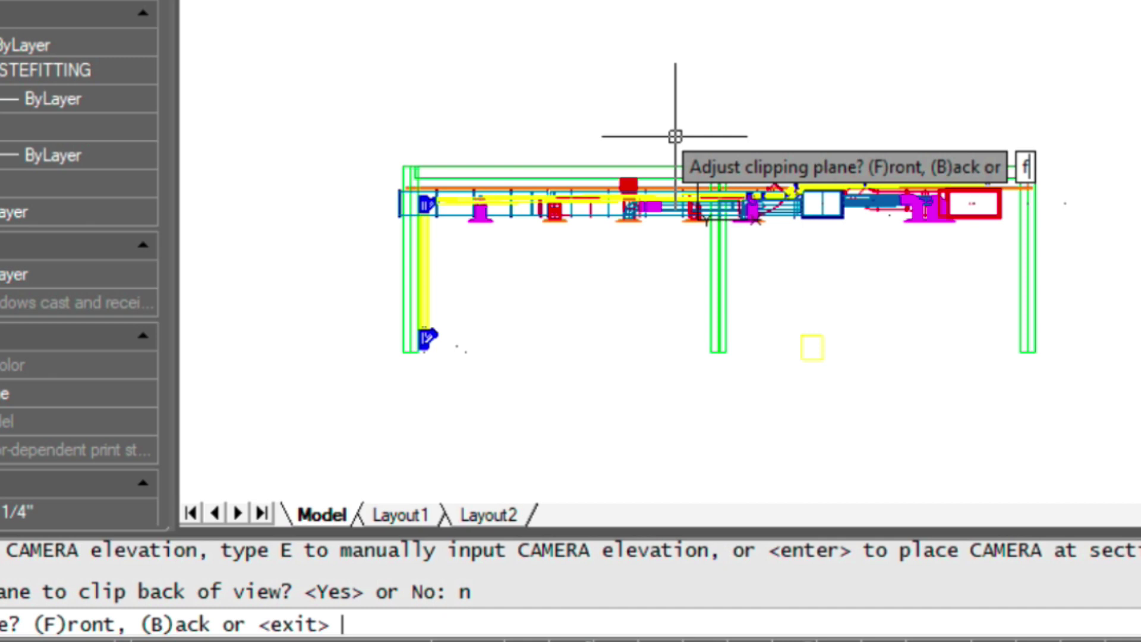
key("Return")
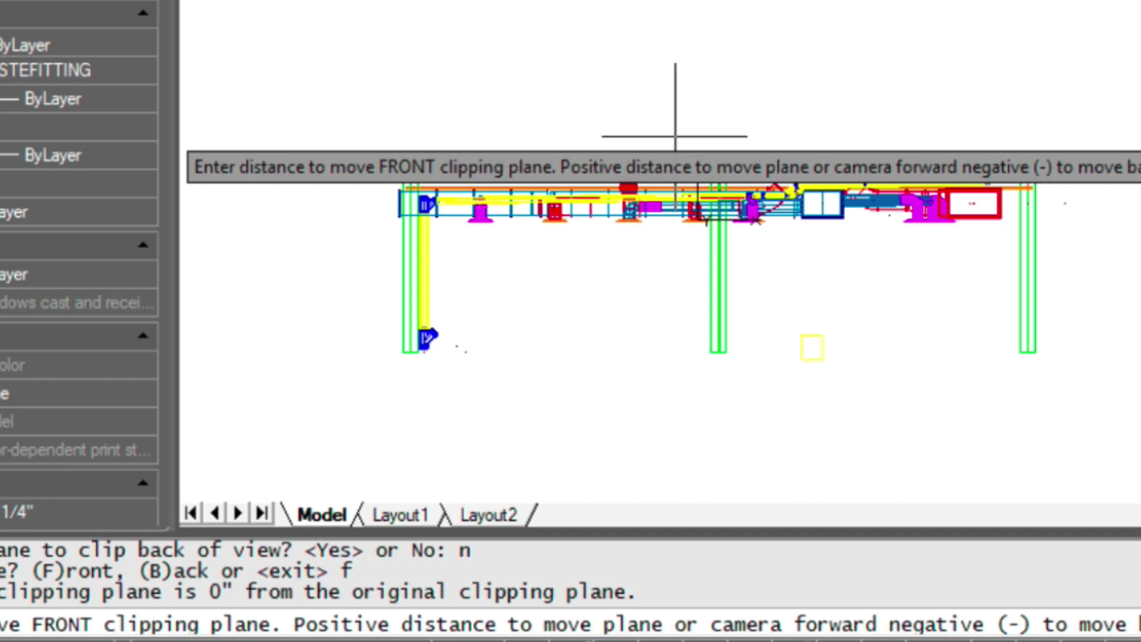
type("12'")
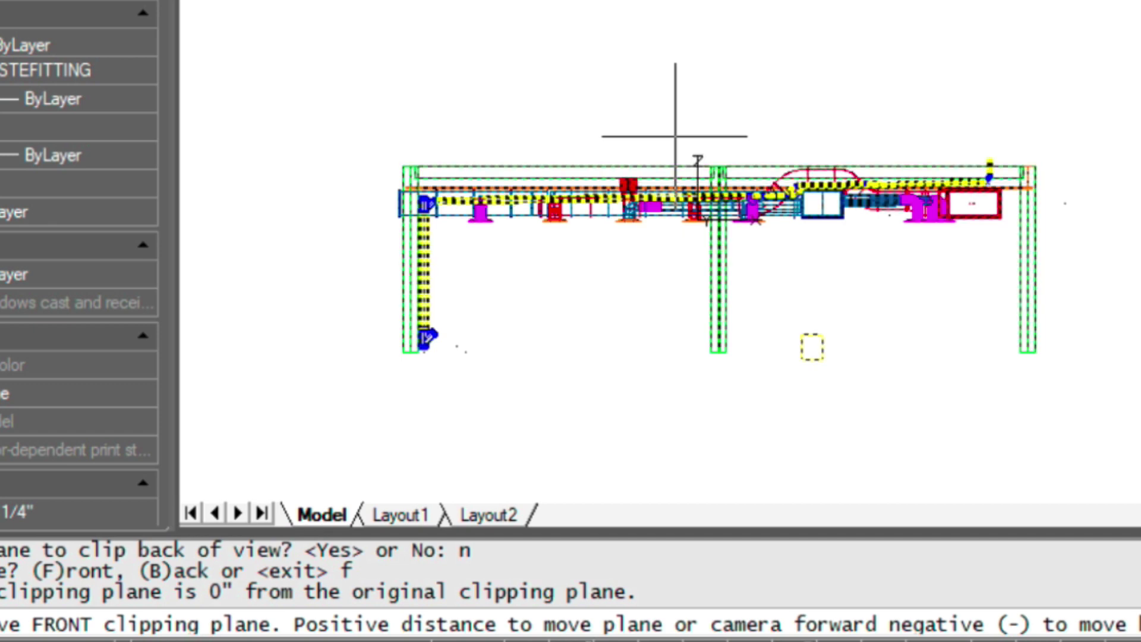
key("Return")
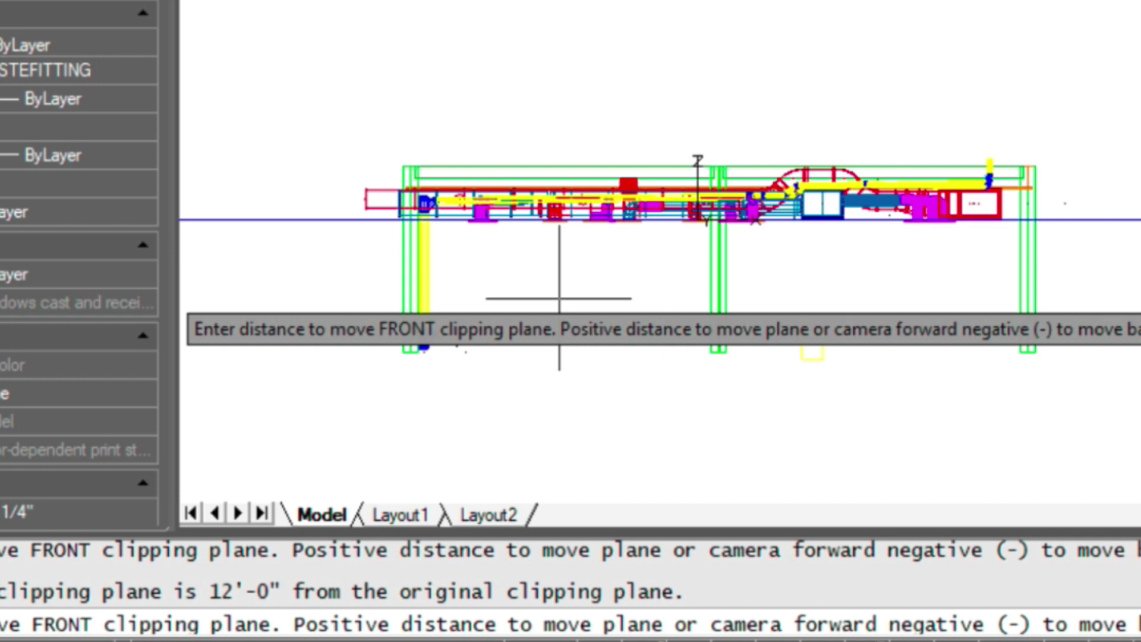
left_click(559, 298)
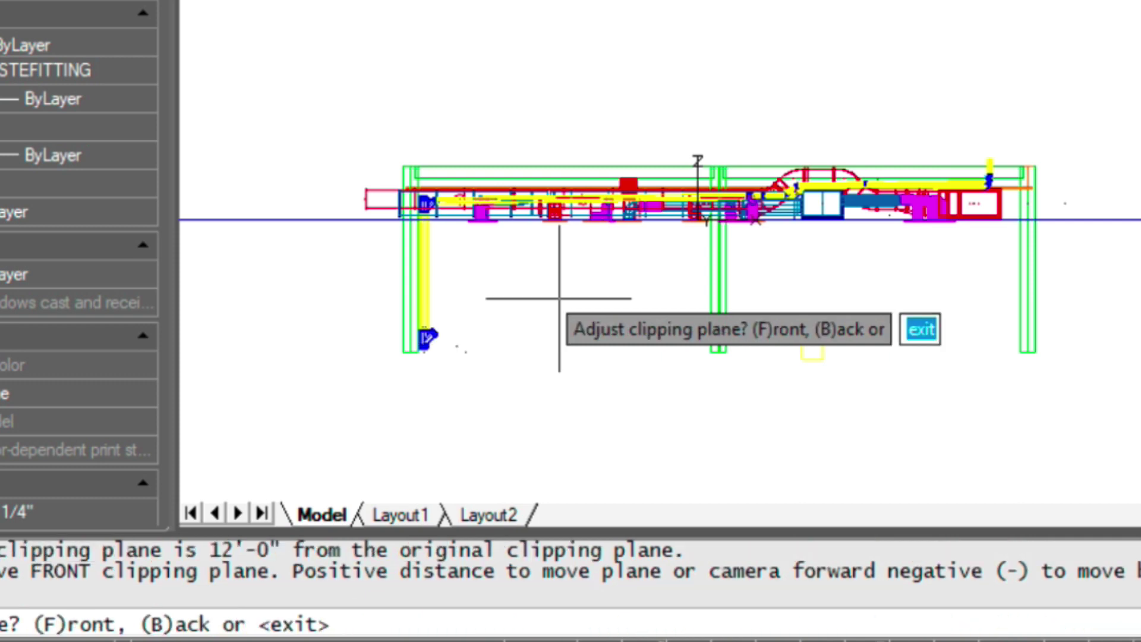
Exit DVIEW and save the clipped view with the name 'section1'
key("Return")
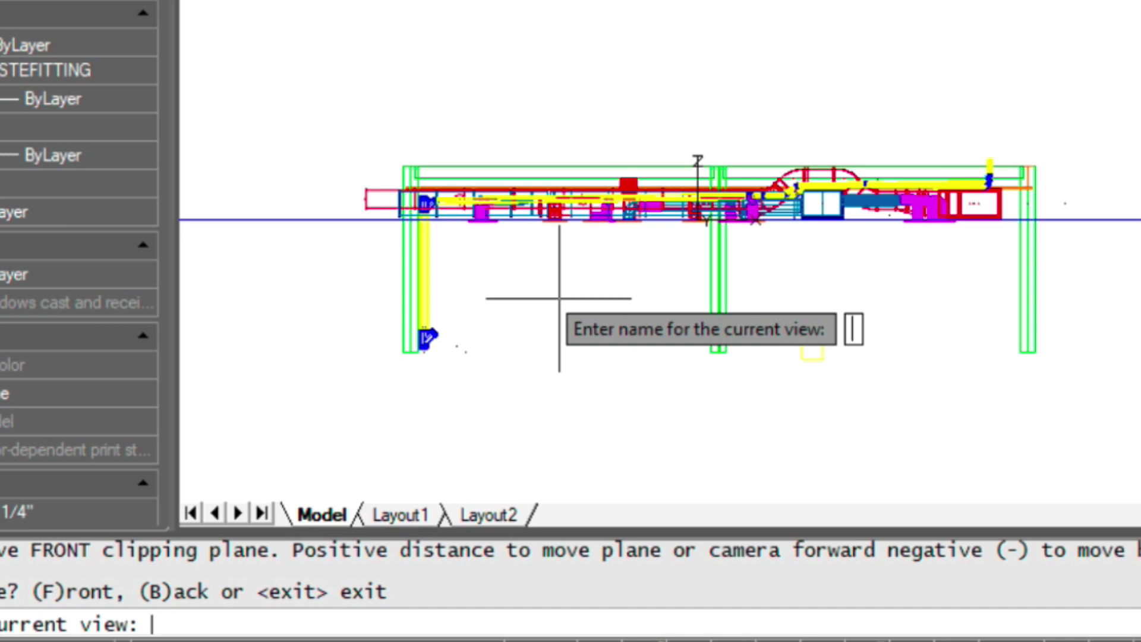
type("secti")
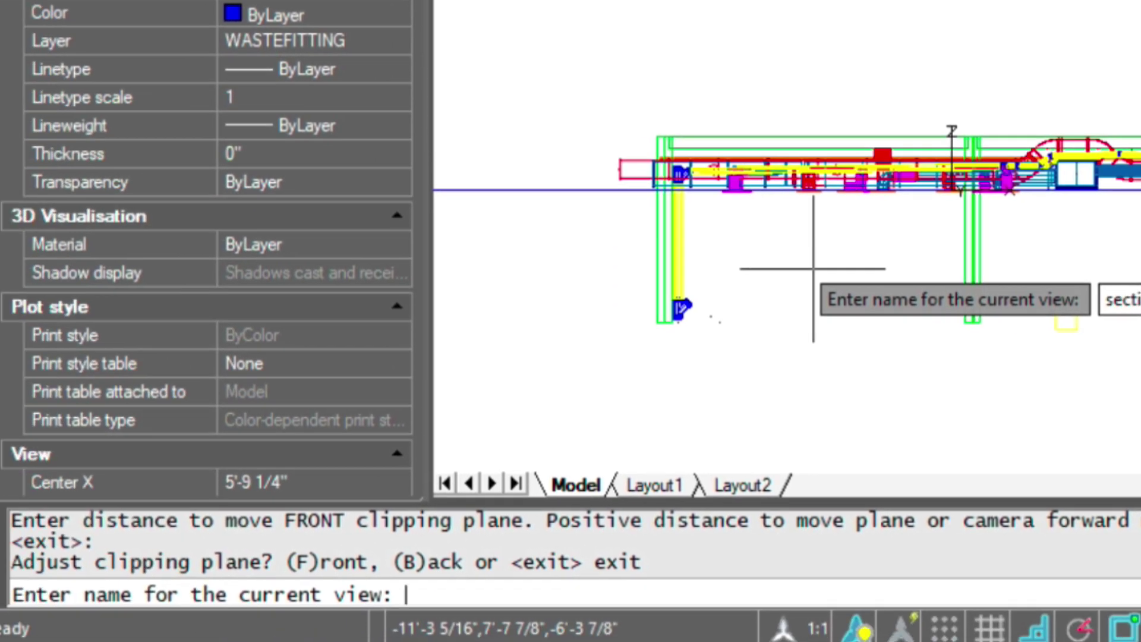
type("on1")
key("Return")
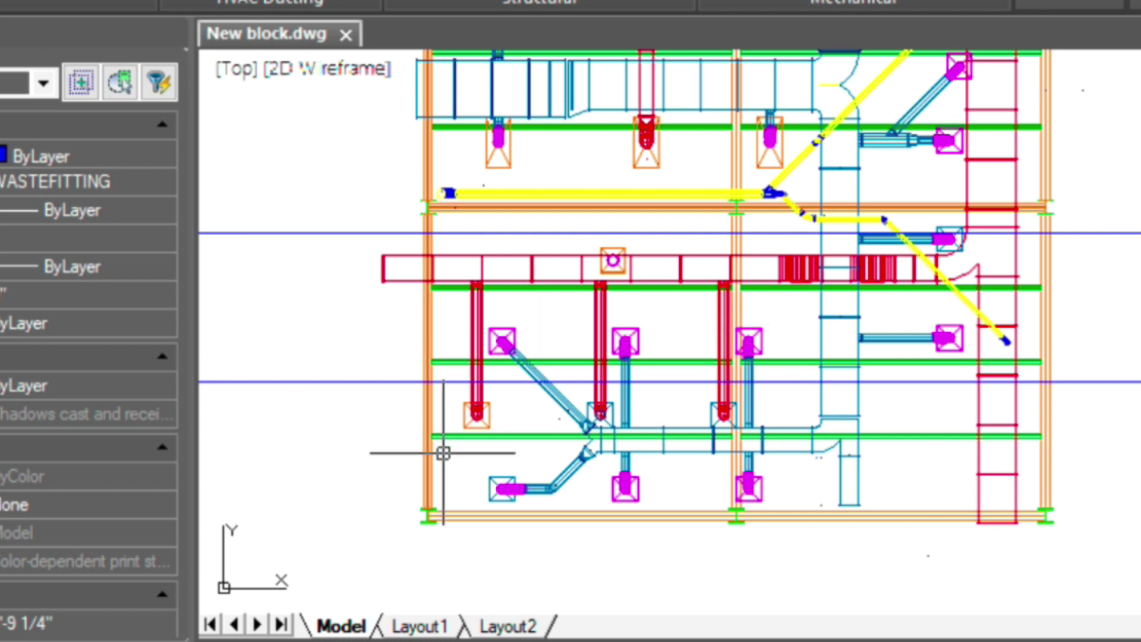
On Layout1, use DDVIEW to make 'section1' the current view in the viewport
left_click(422, 627)
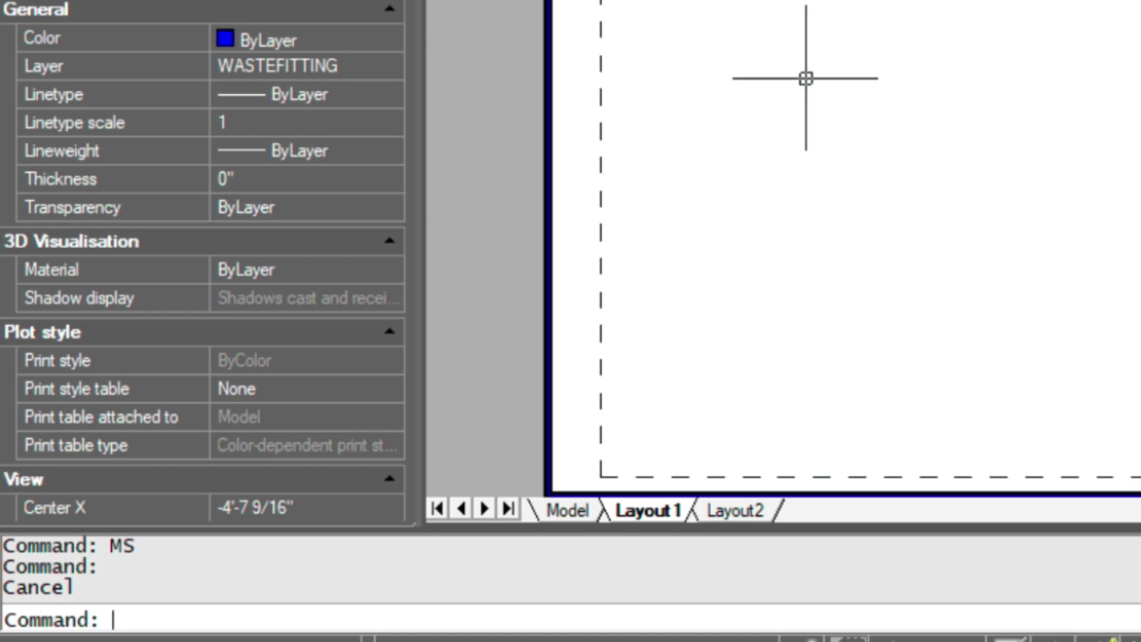
type("ddvie")
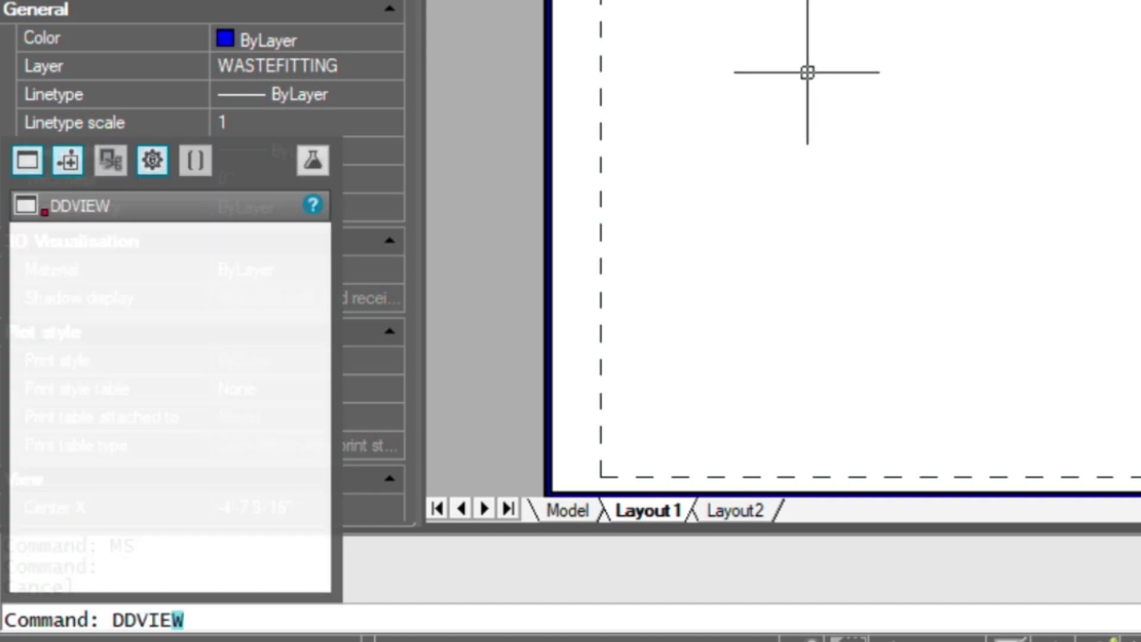
key("Return")
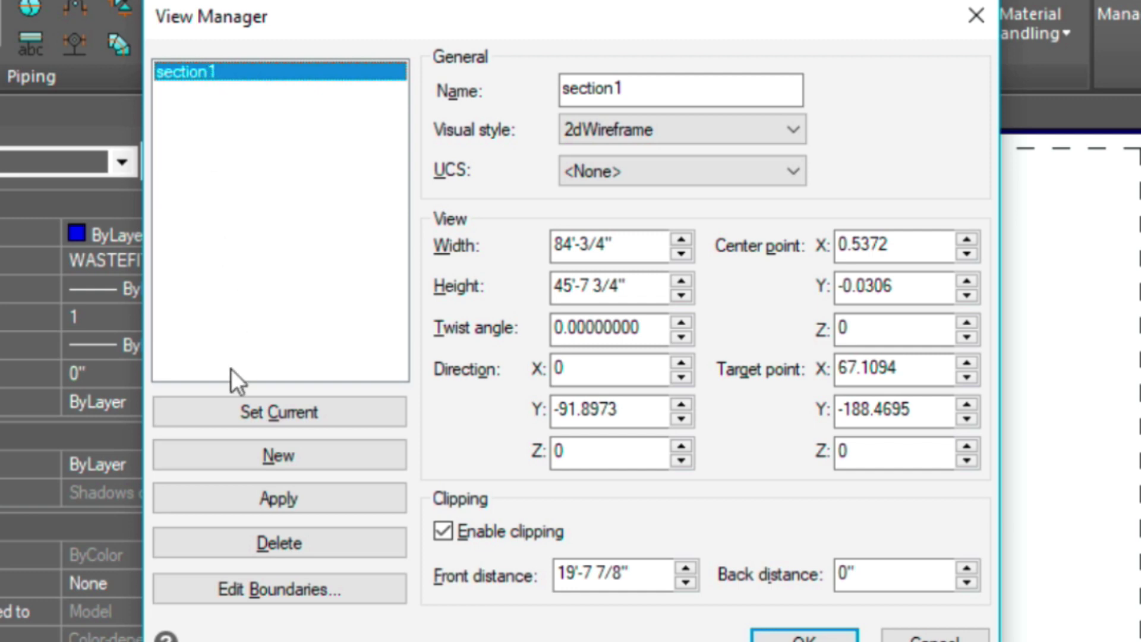
left_click(285, 410)
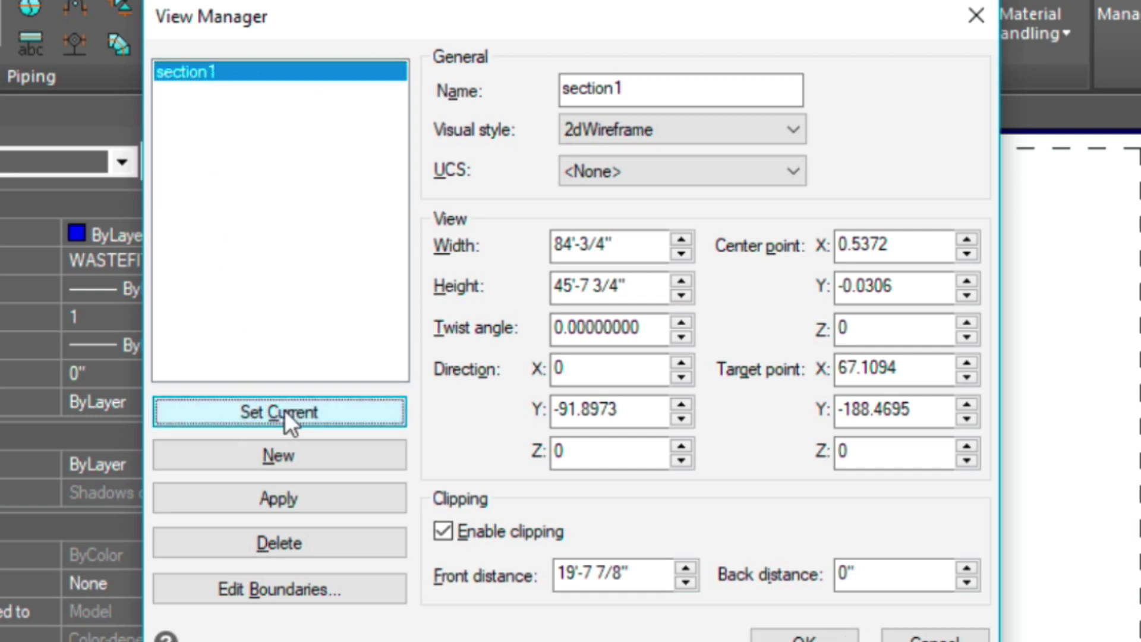
left_click(804, 636)
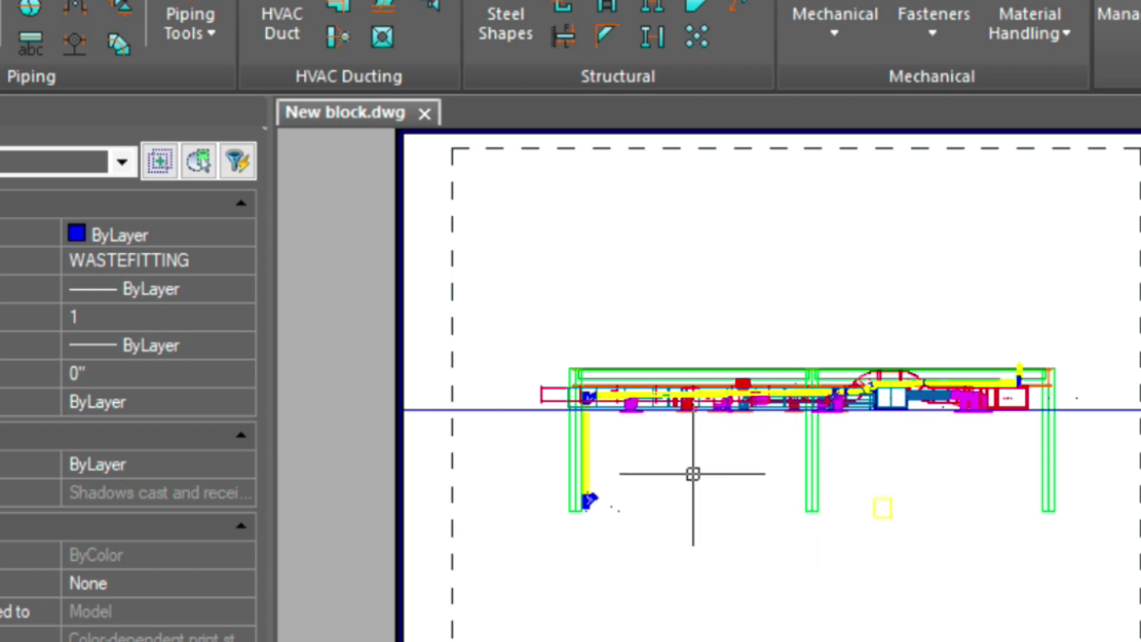
Shade the section view with filled colours using SHADE and recentre it in the viewport
type("SH")
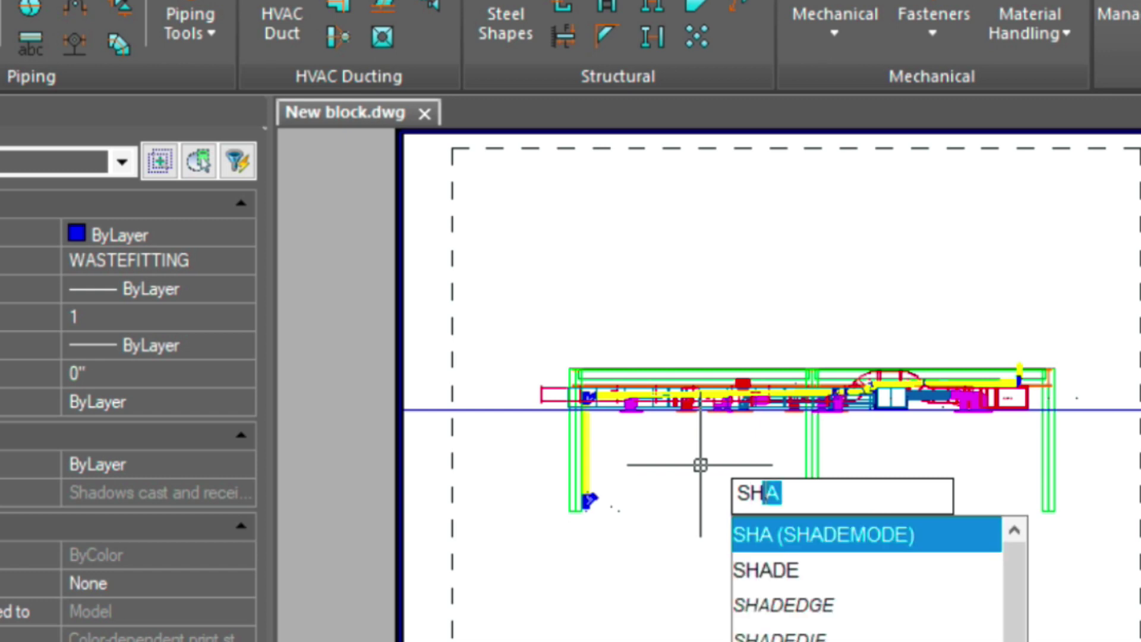
type("ADE")
key("Return")
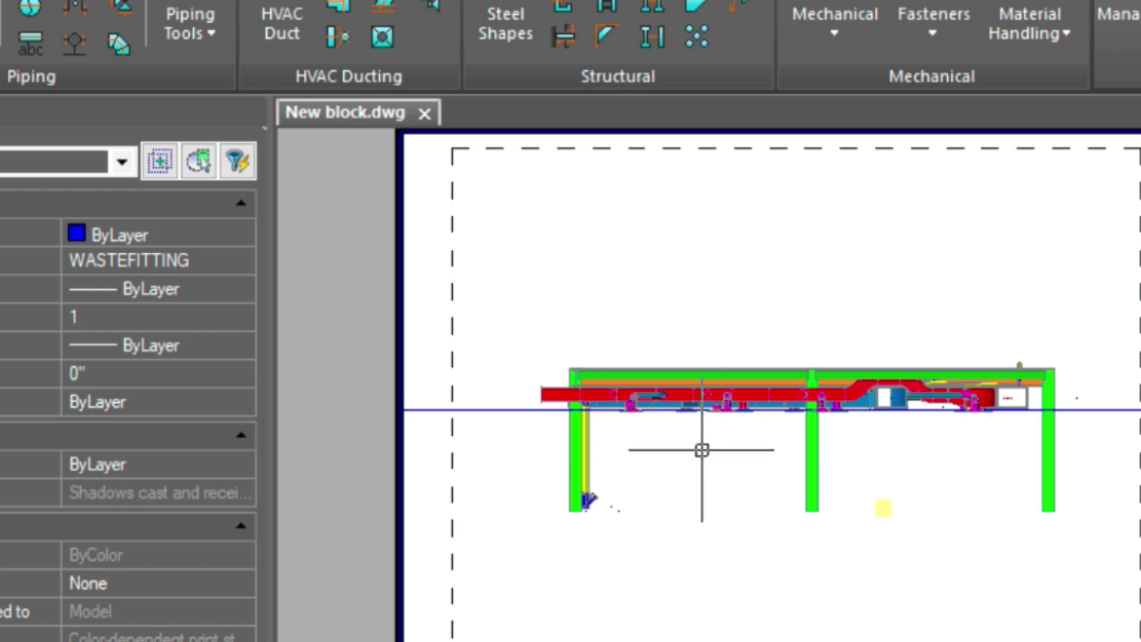
scroll(703, 450, "up", 2)
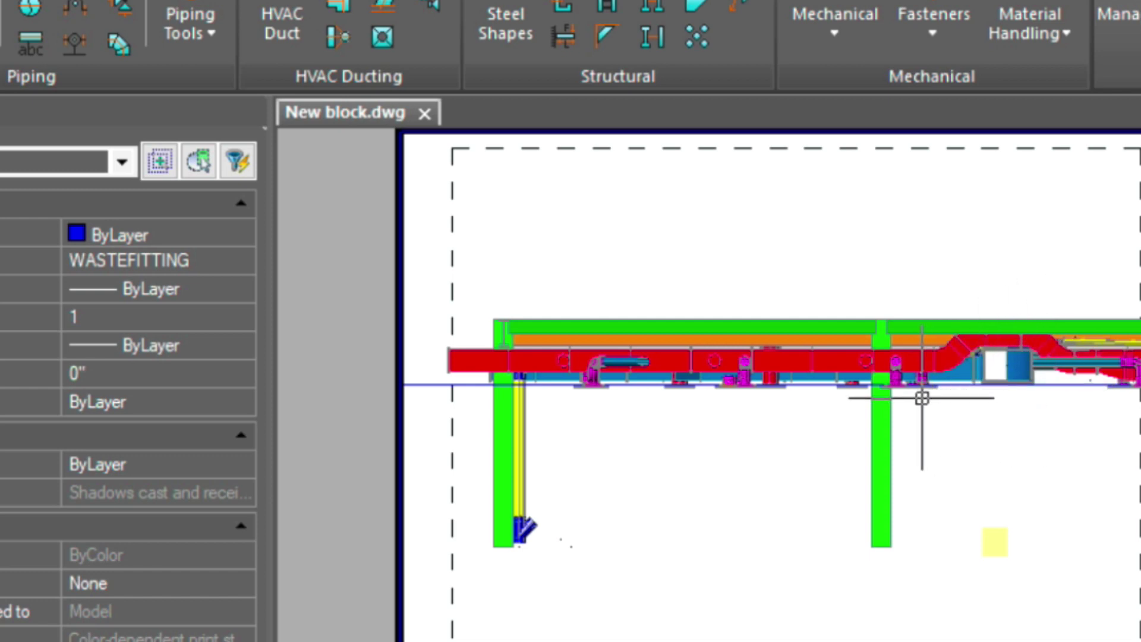
scroll(922, 398, "down", 3)
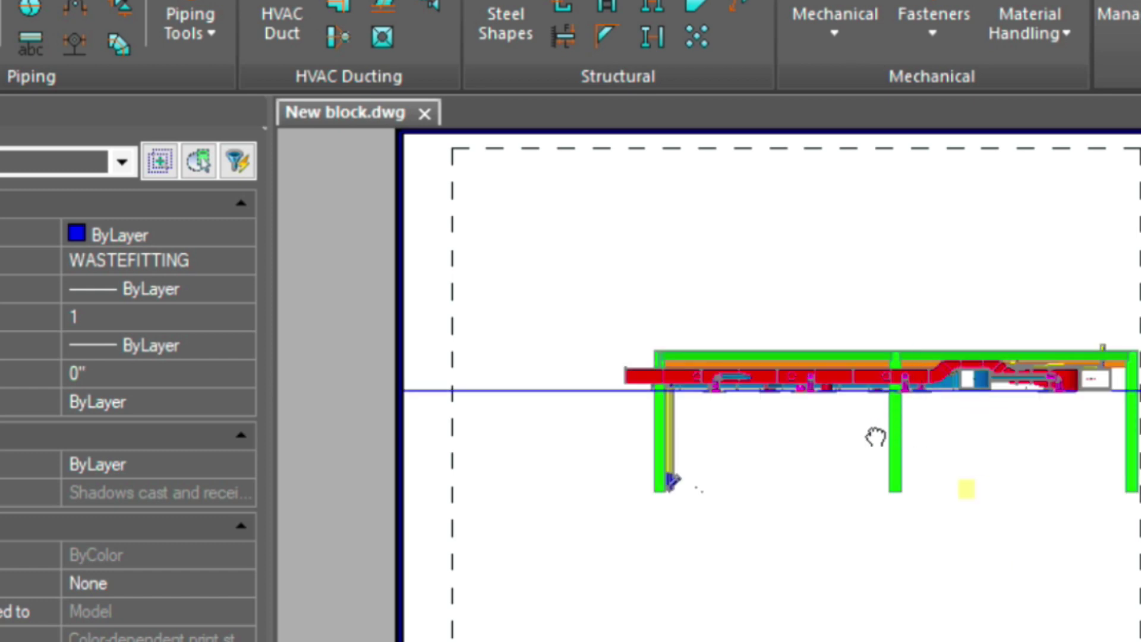
mouse_move(874, 436)
middle_mouse_down()
mouse_move(809, 410)
mouse_move(817, 374)
middle_mouse_up()
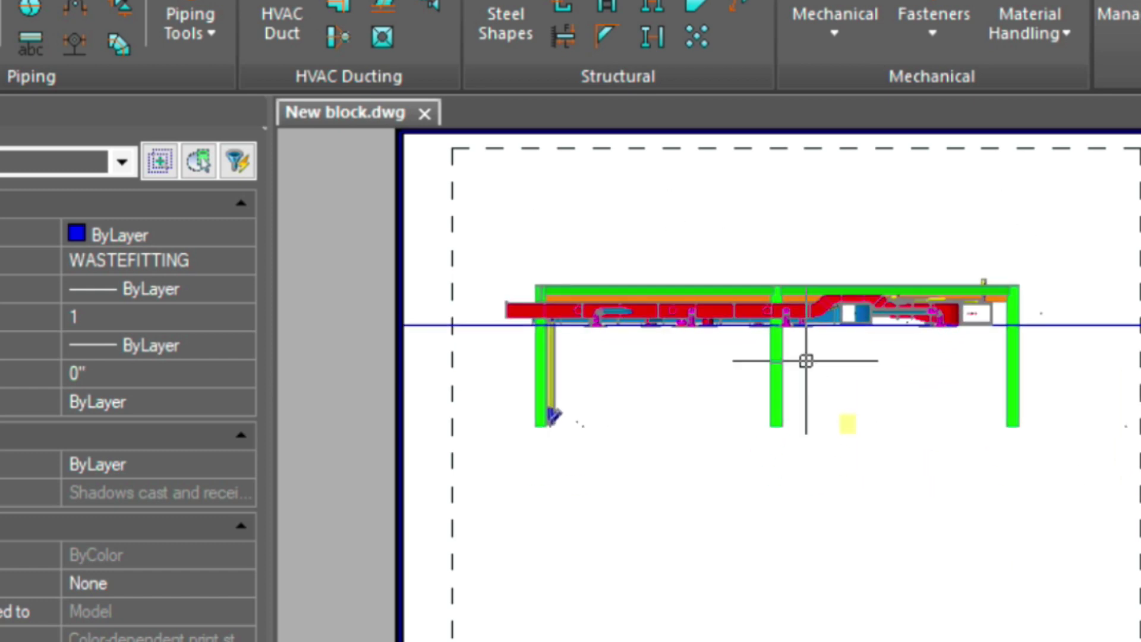
Enter model space inside the Layout1 viewport and zoom in on the duct
double_click(846, 476)
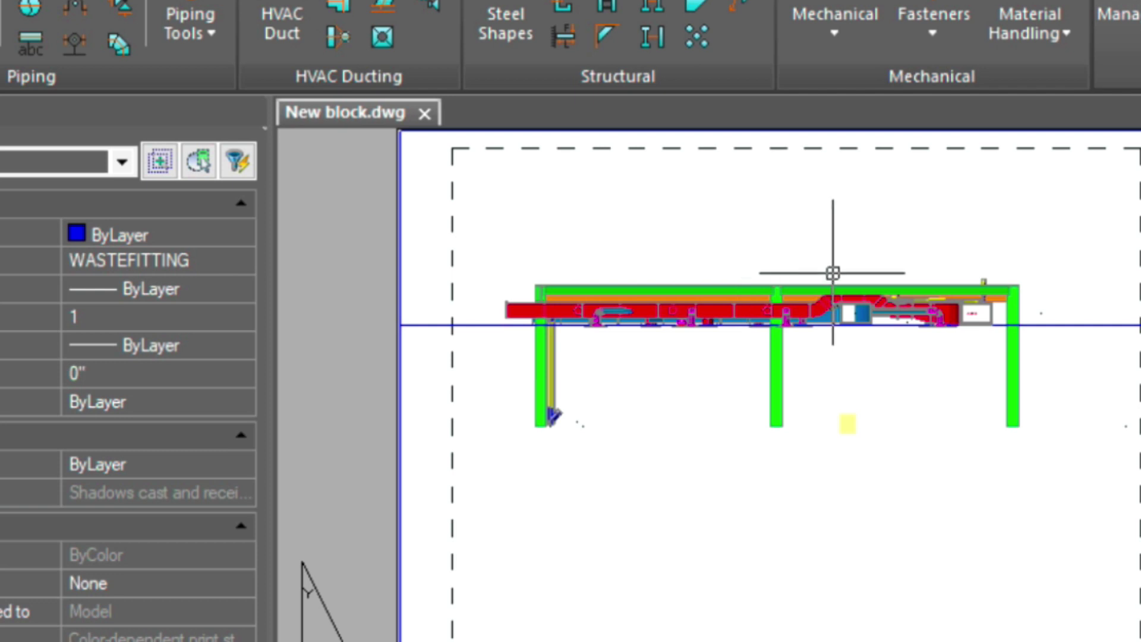
scroll(854, 321, "up", 5)
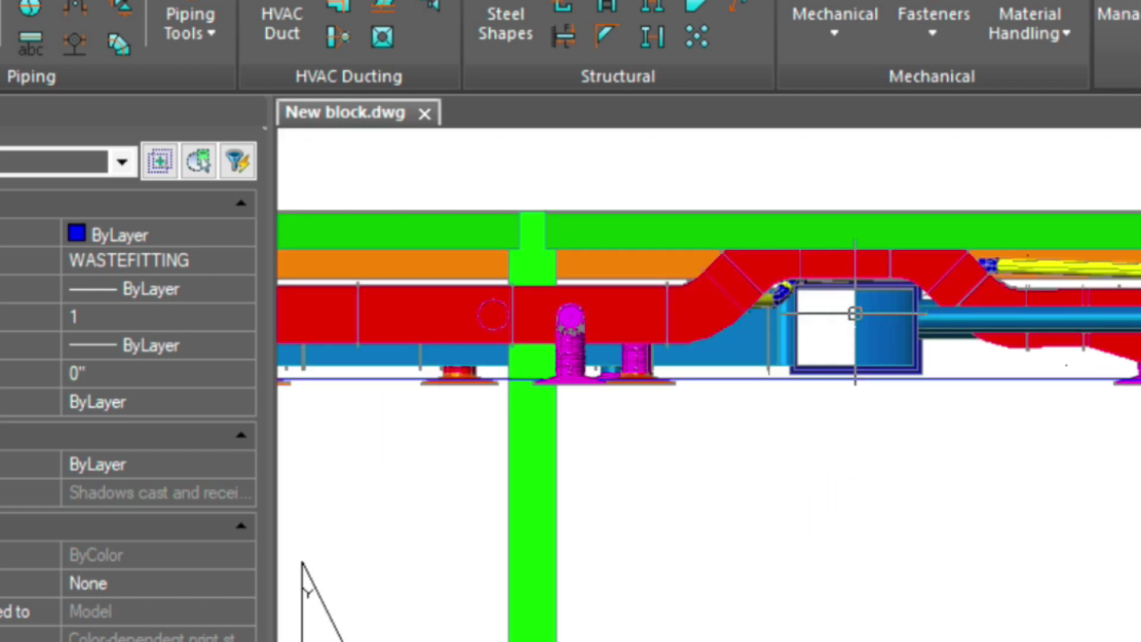
scroll(794, 272, "up", 4)
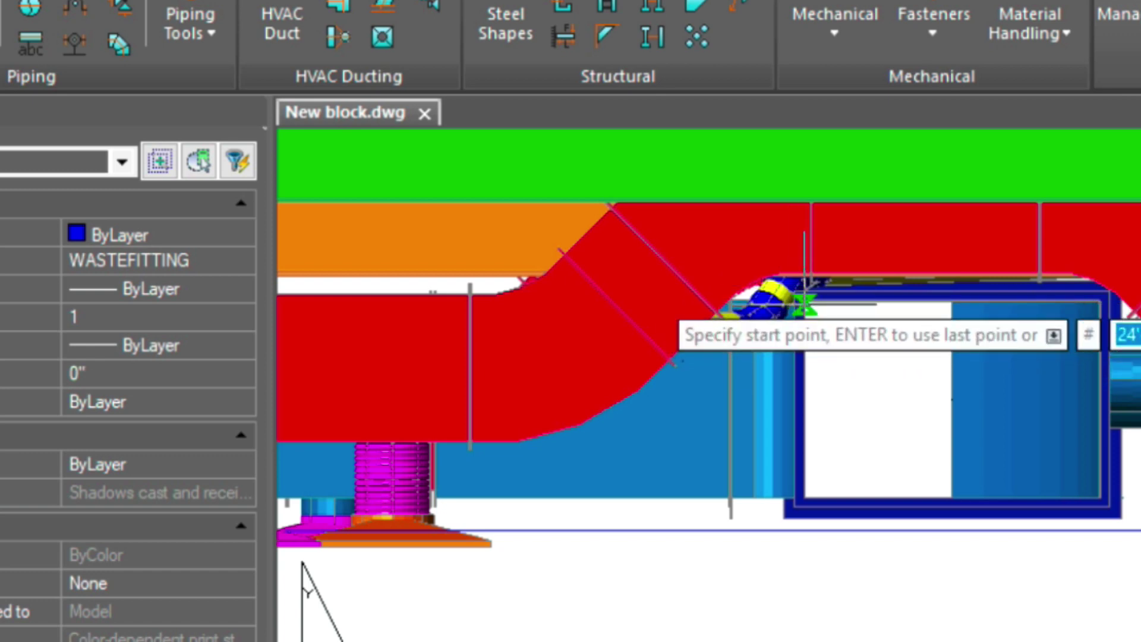
Draw two diagonal lines between opposite corners of the square duct opening, forming an X
left_click(805, 304)
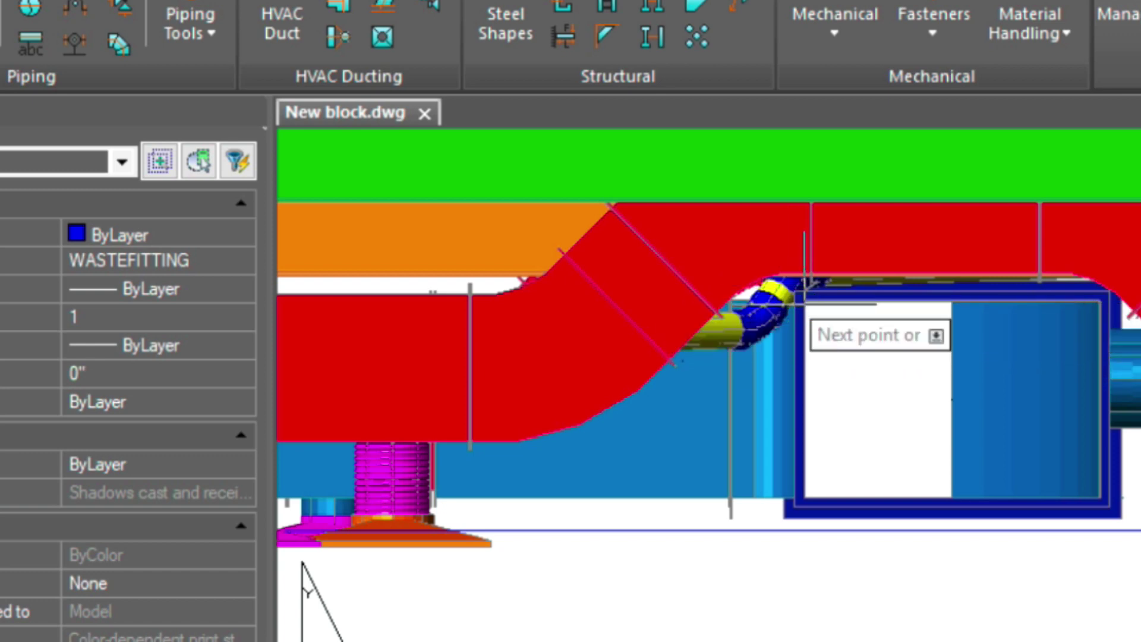
left_click(950, 498)
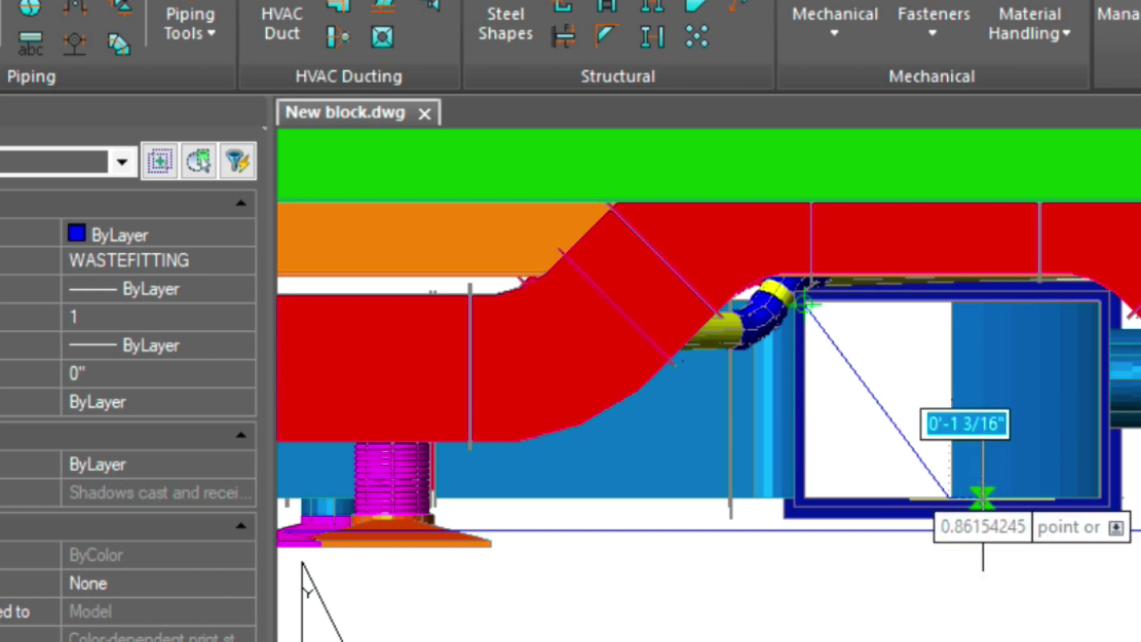
key("Escape")
key("Return")
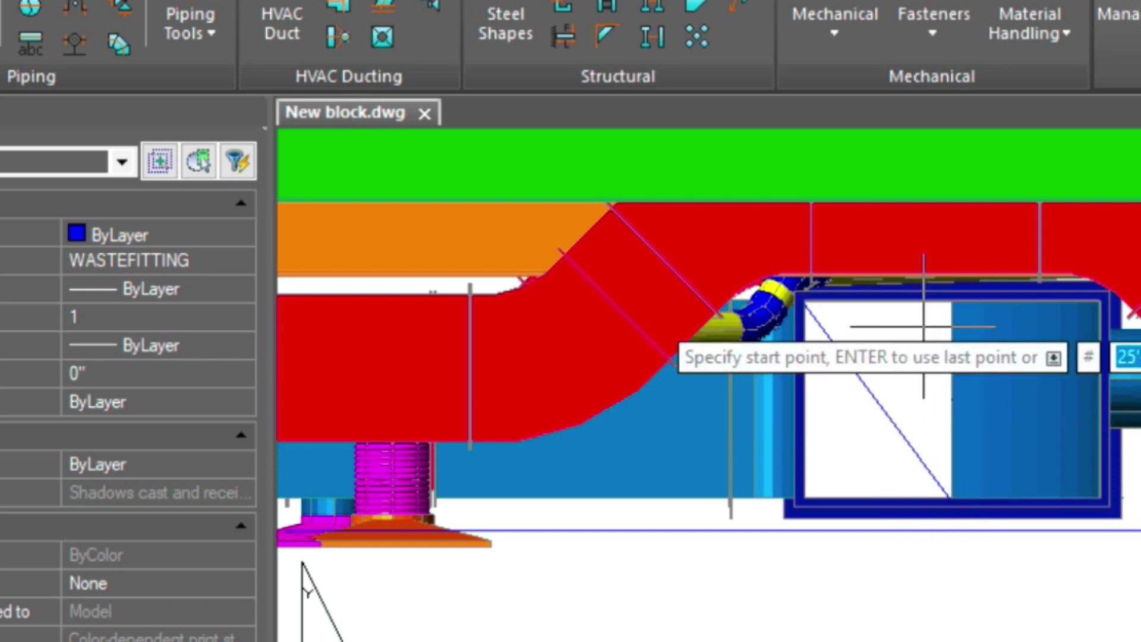
left_click(950, 303)
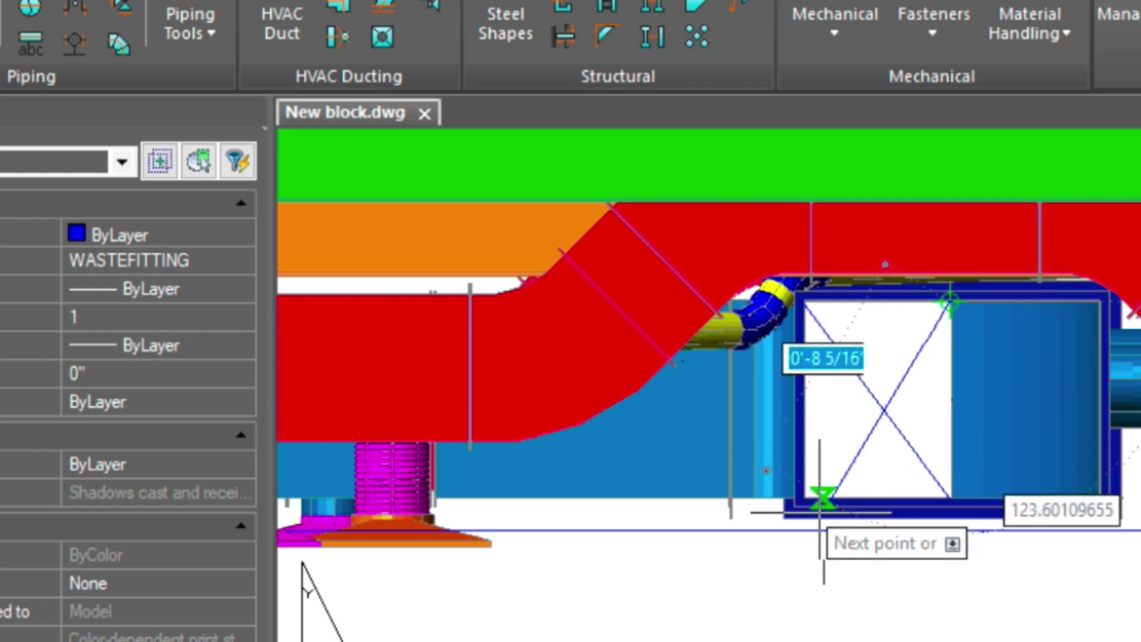
scroll(773, 473, "down", 4)
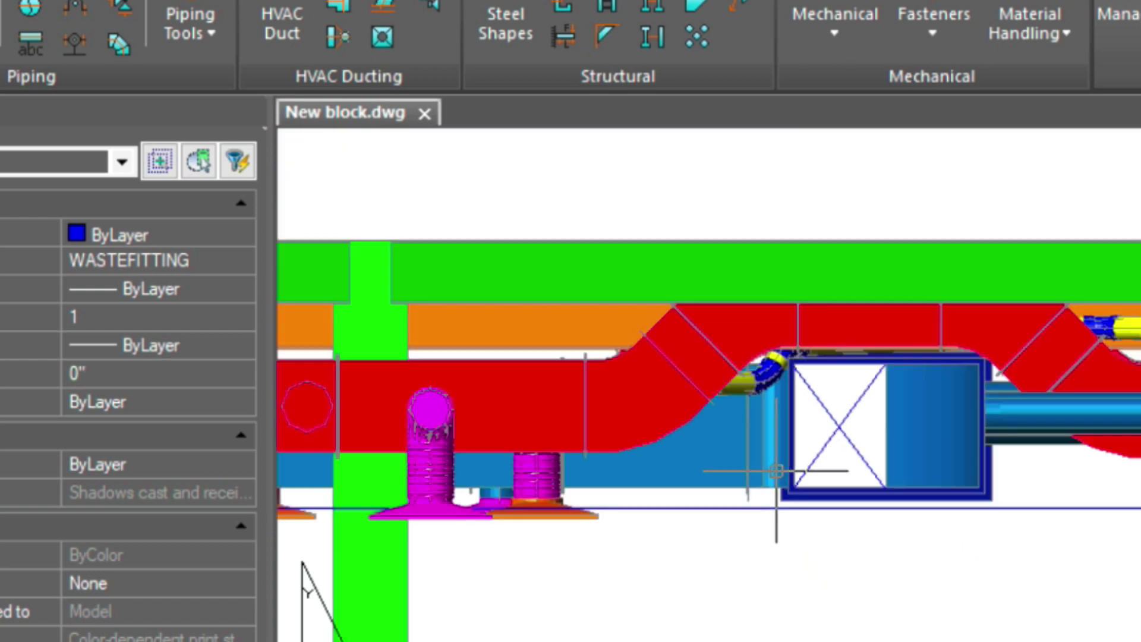
scroll(776, 472, "down", 3)
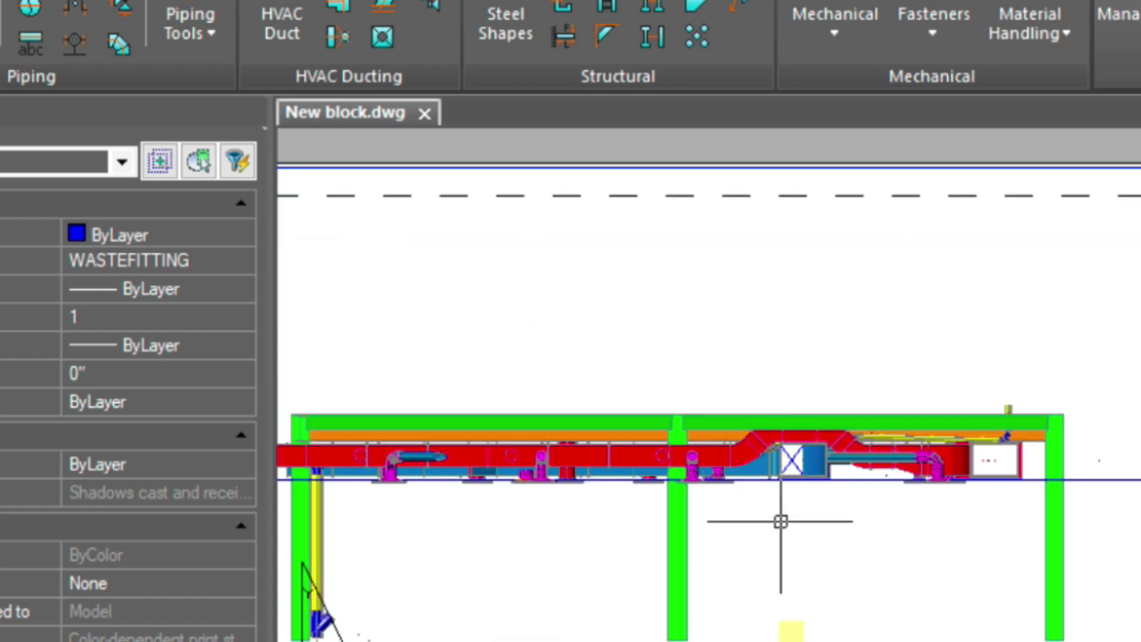
middle_click_drag(636, 447, 733, 349)
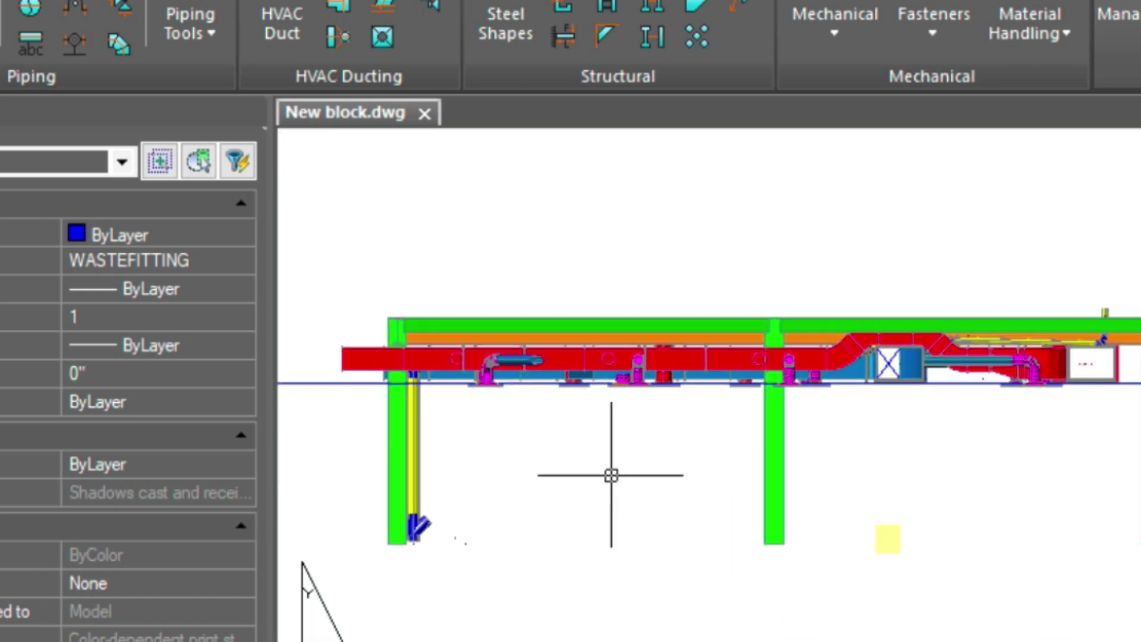